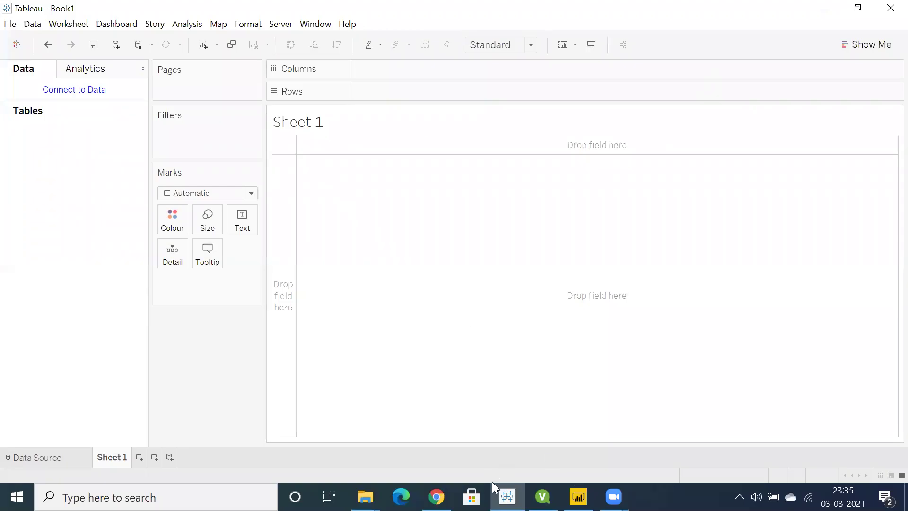
- Connect Tableau to the Orders table of the Sample - Superstore Excel file and go to Sheet 1
mouse_move(505, 494)
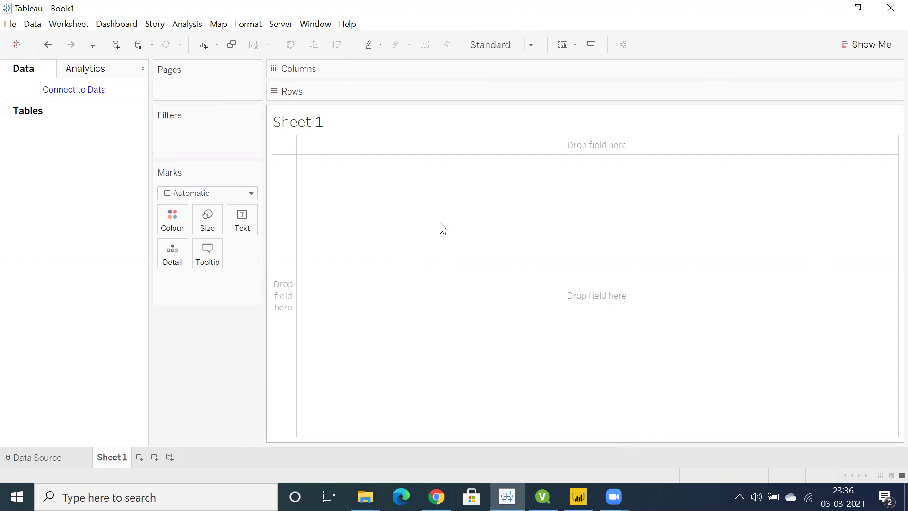
left_click(79, 97)
left_click(163, 128)
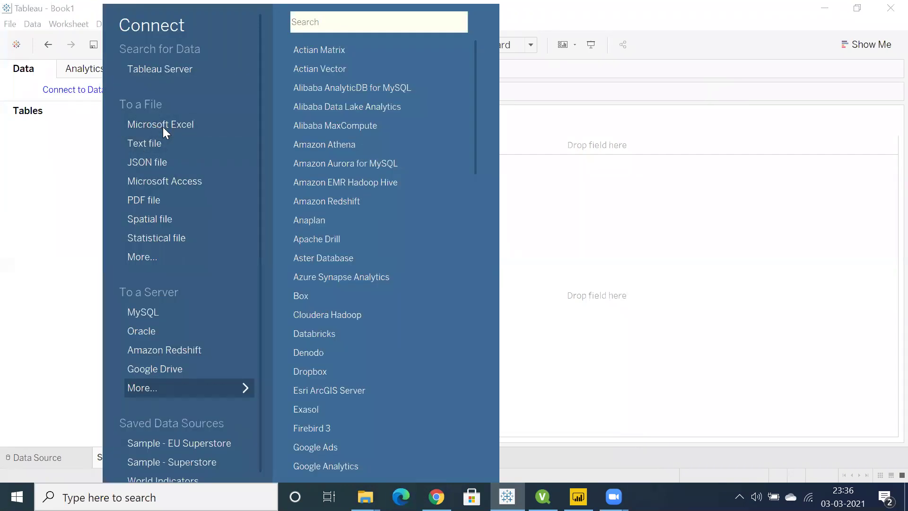
double_click(297, 152)
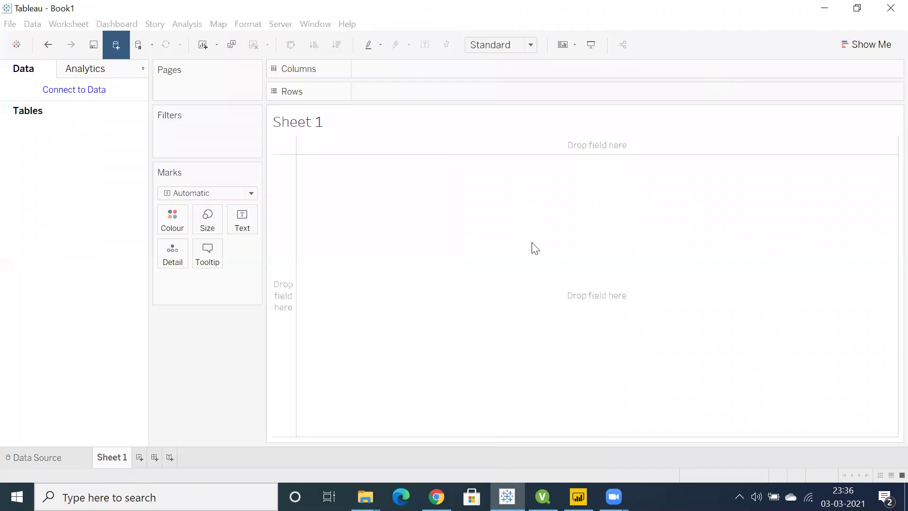
left_click_drag(38, 208, 237, 172)
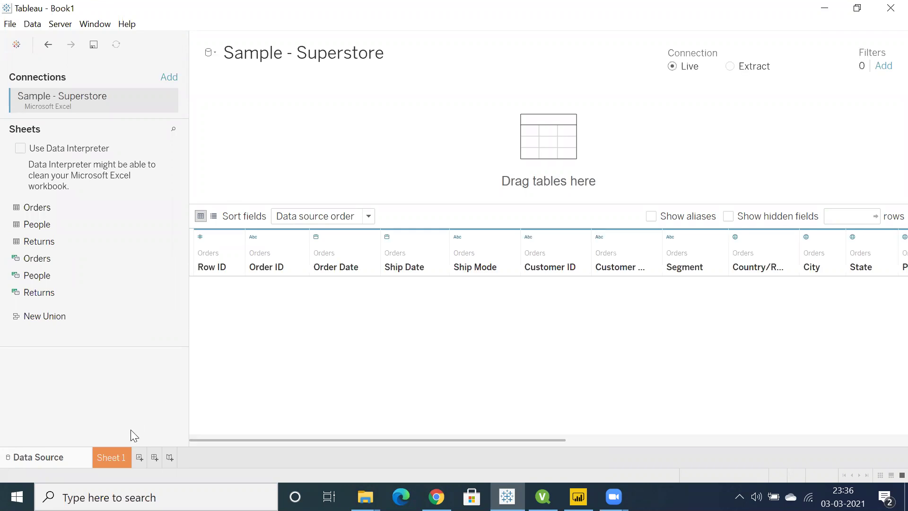
left_click(117, 456)
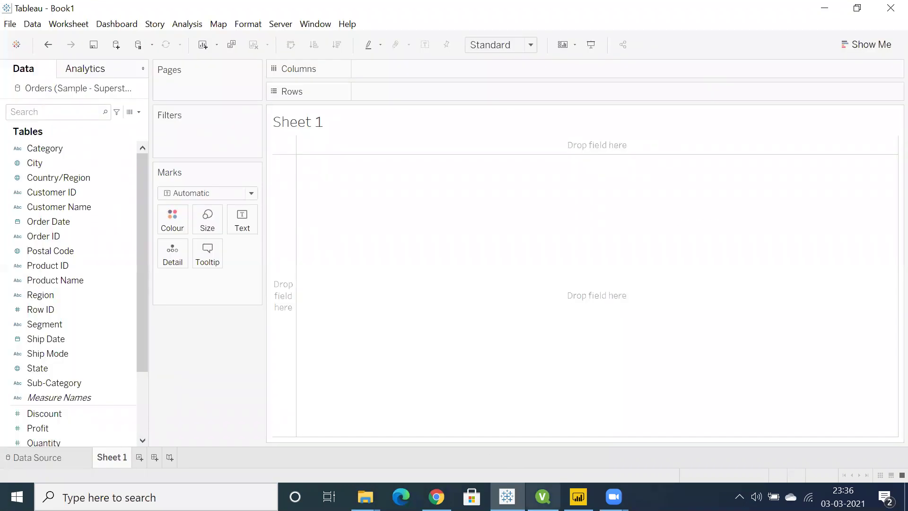
- Accept the QlikView load script, load the Orders table in Power BI, and return to Tableau
left_click(543, 496)
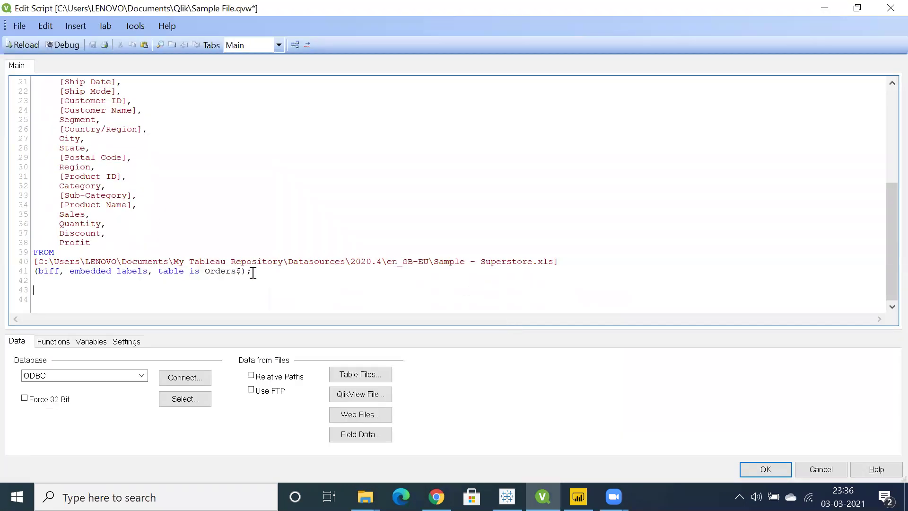
left_click(752, 470)
left_click(578, 497)
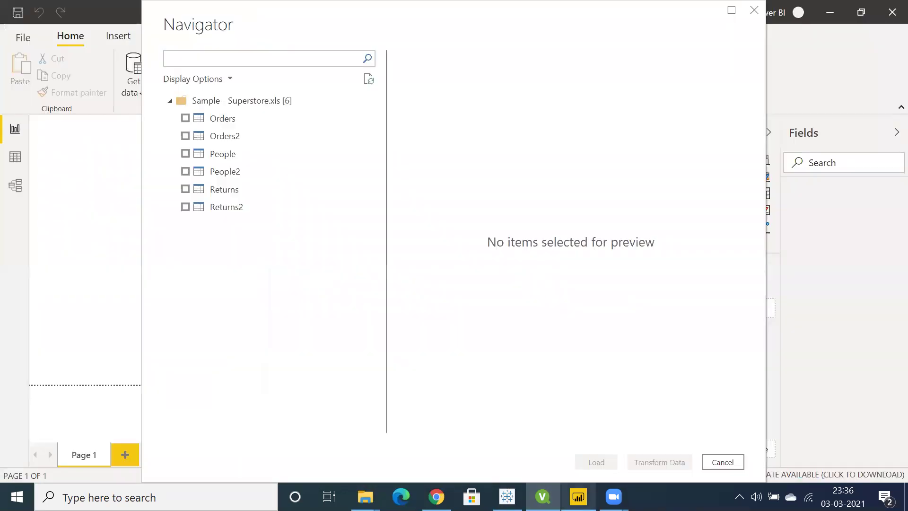
left_click(186, 118)
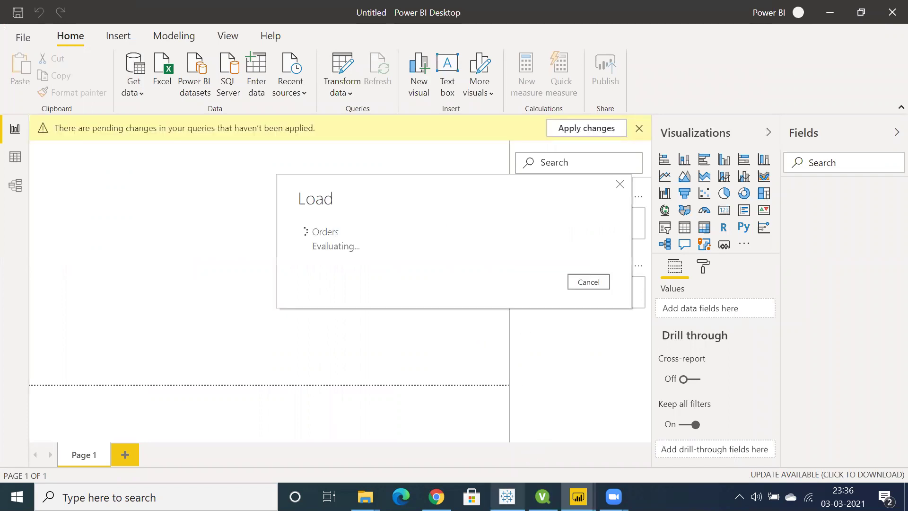
left_click(507, 496)
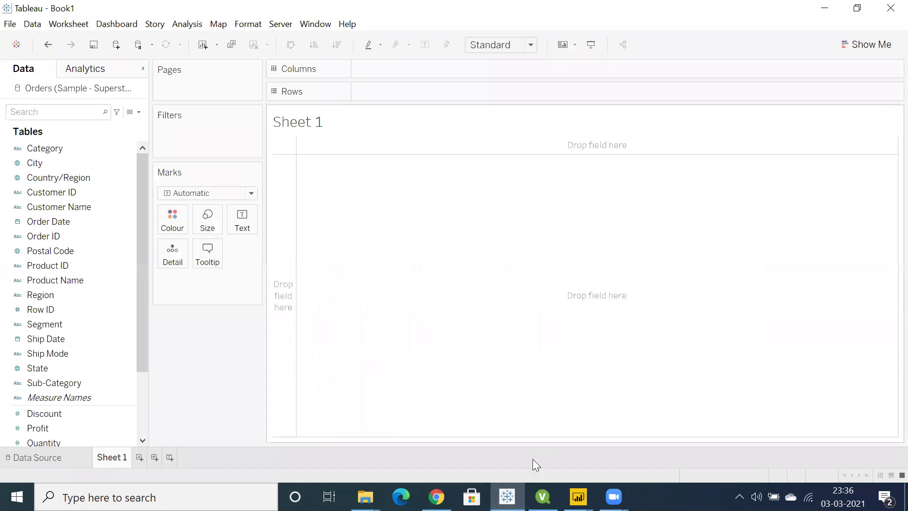
- Confirm Power BI finished loading the 9,995 Orders rows, then bring up QlikView's Sample File.qvw
left_click(118, 236)
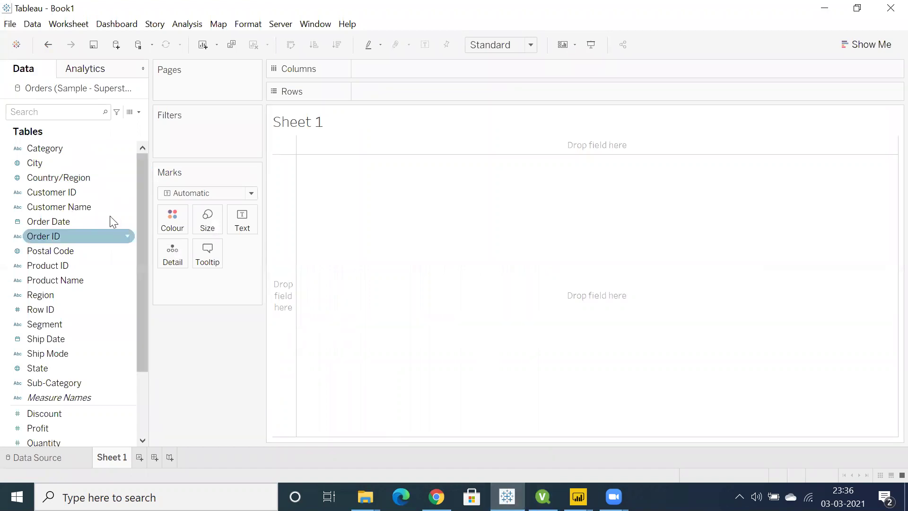
left_click(542, 496)
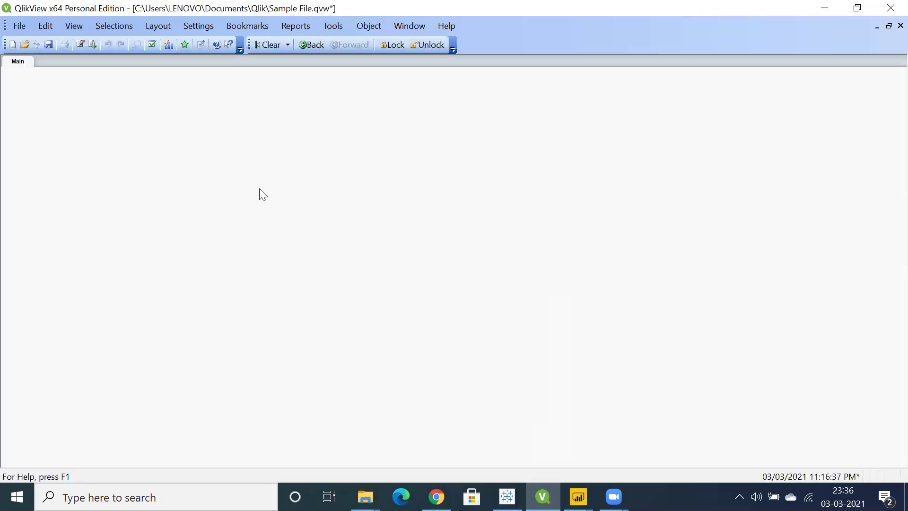
mouse_move(579, 497)
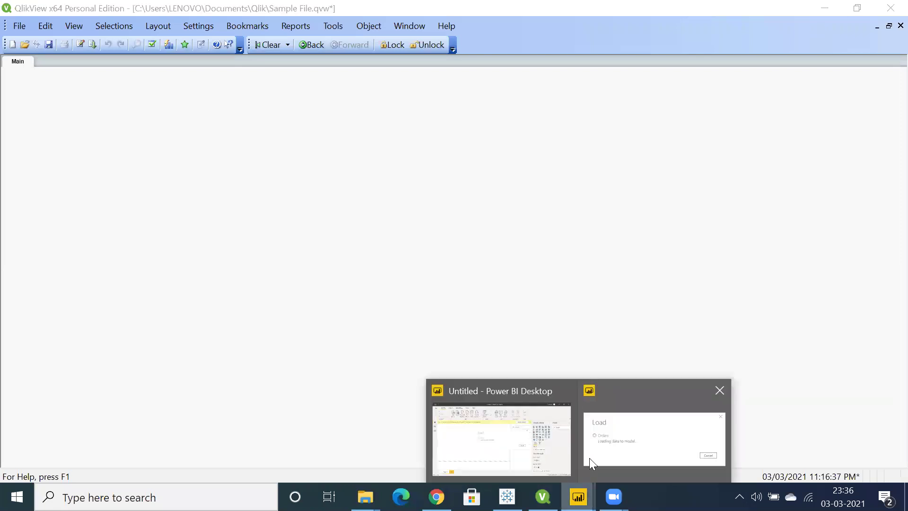
left_click(616, 441)
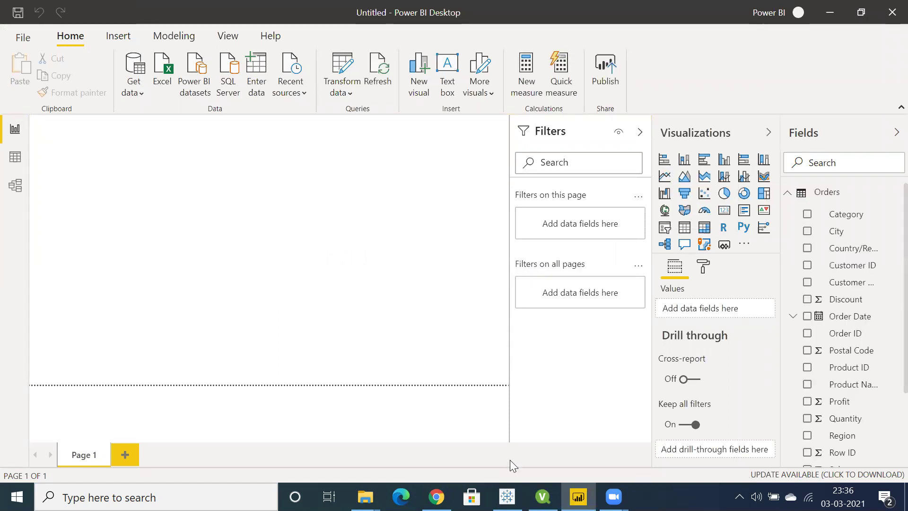
left_click(507, 496)
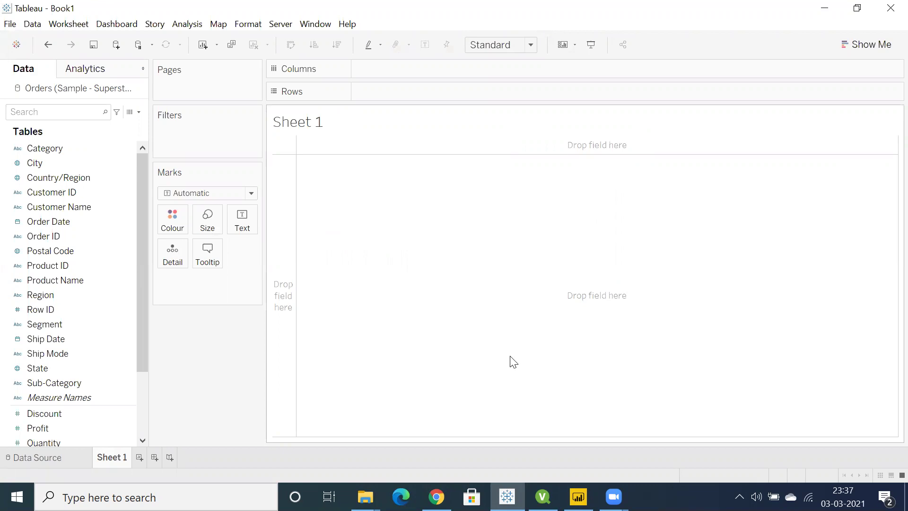
left_click(543, 496)
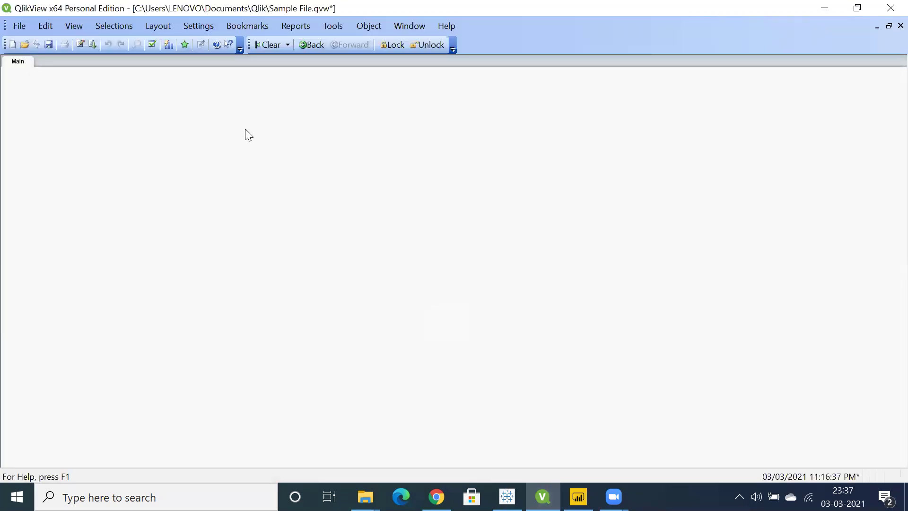
- Start a new QlikView pie chart on the Main sheet with Region as its dimension
right_click(123, 117)
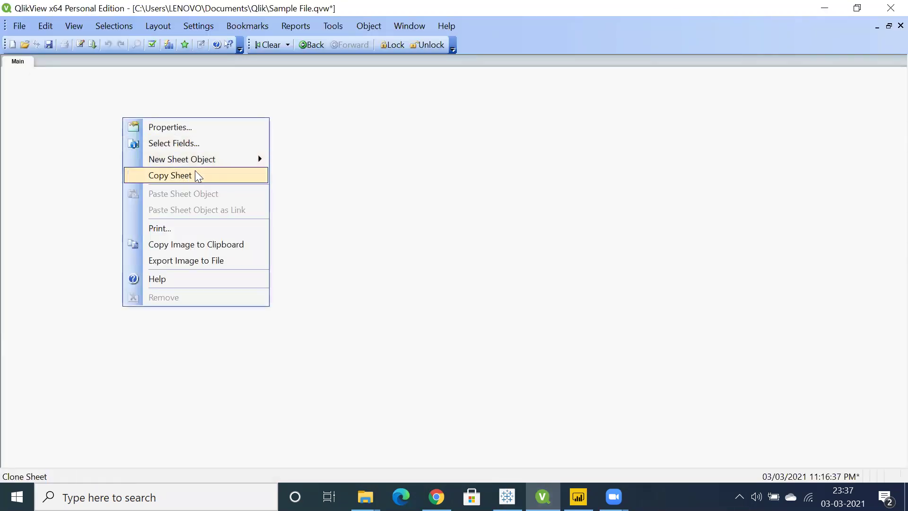
mouse_move(260, 159)
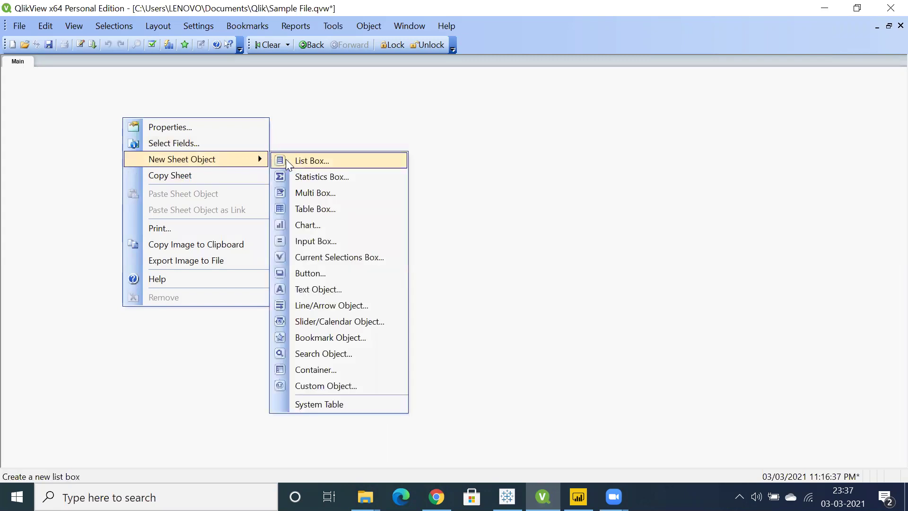
left_click(335, 226)
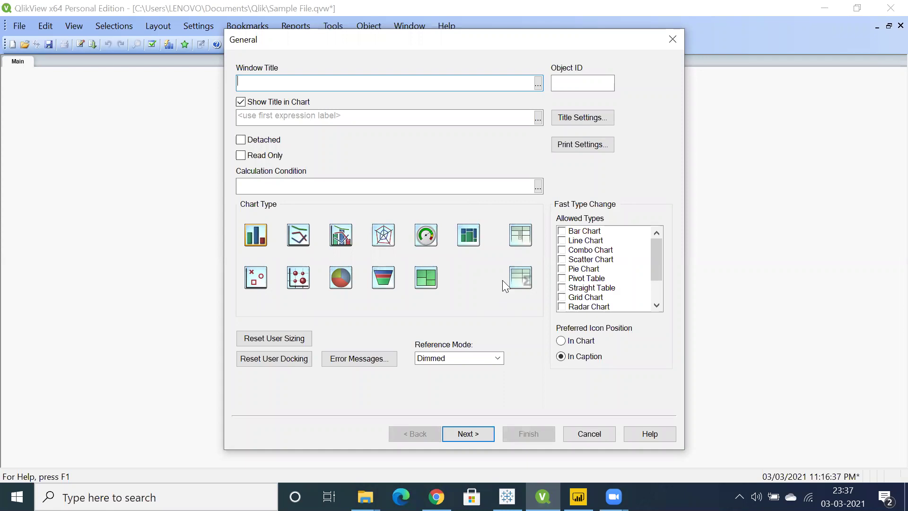
left_click(345, 284)
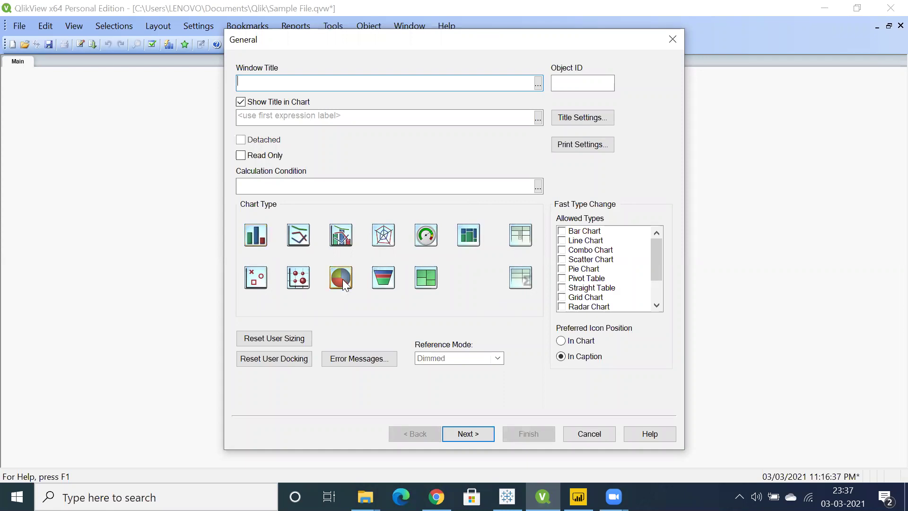
left_click(470, 433)
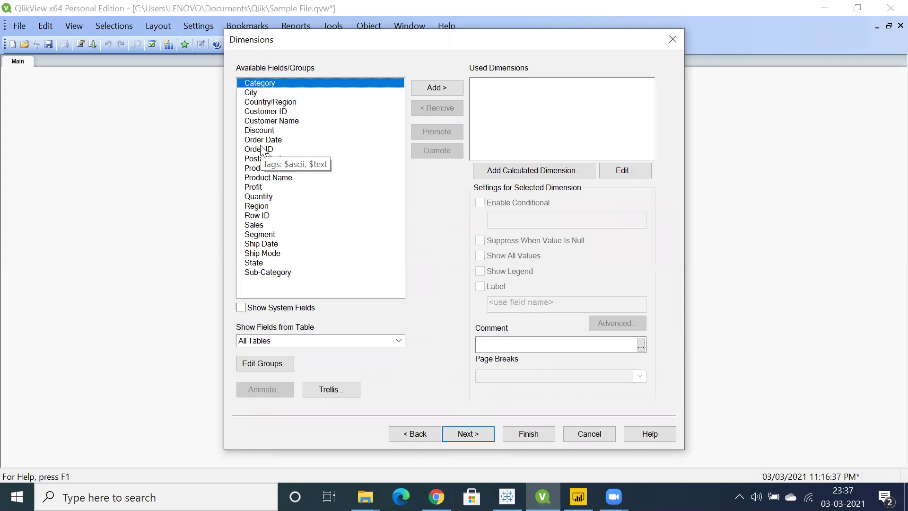
double_click(258, 206)
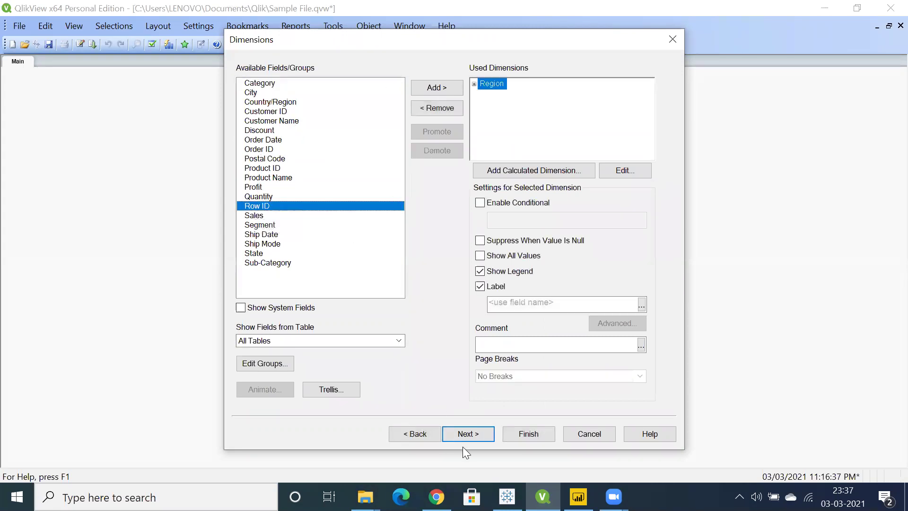
- Define the chart's expression as Sum(Sales)
left_click(467, 435)
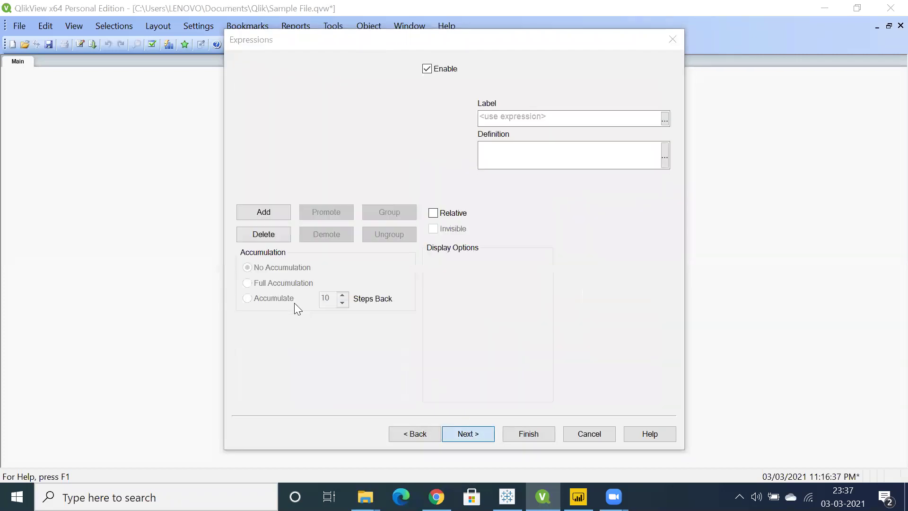
left_click(289, 297)
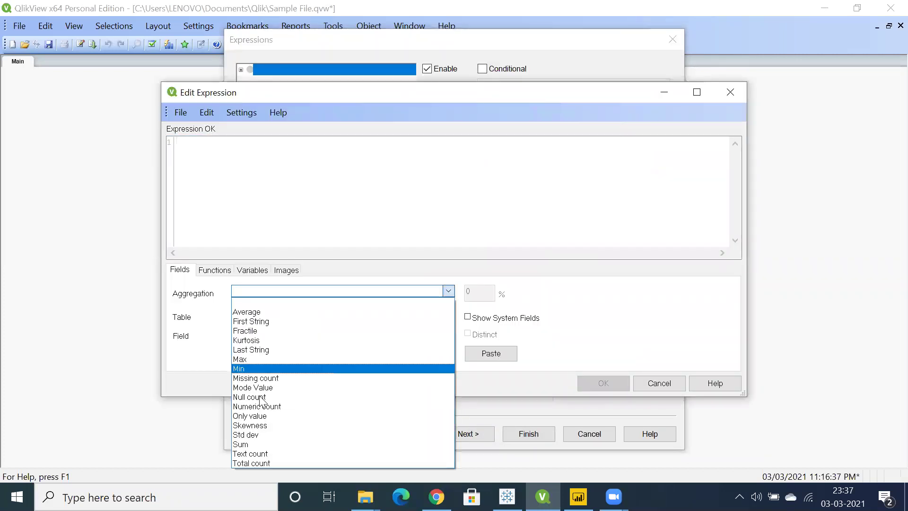
left_click(251, 444)
left_click(278, 335)
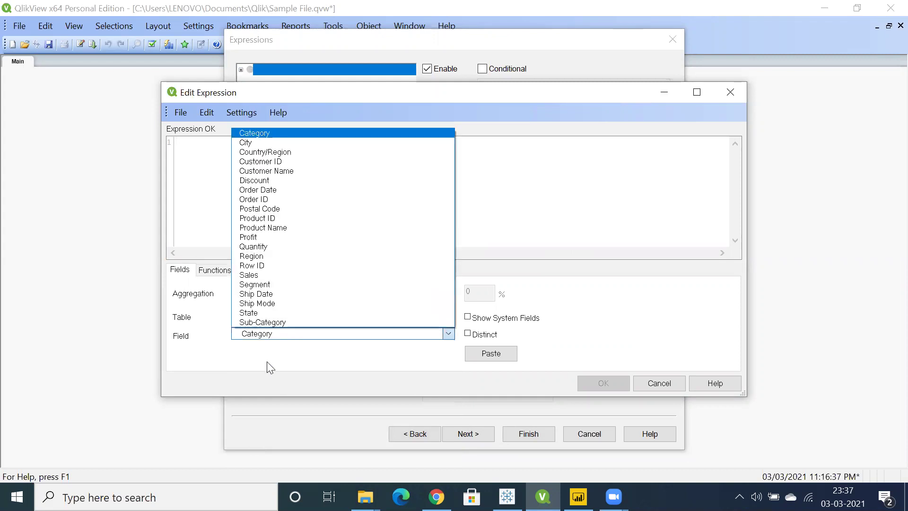
left_click(264, 275)
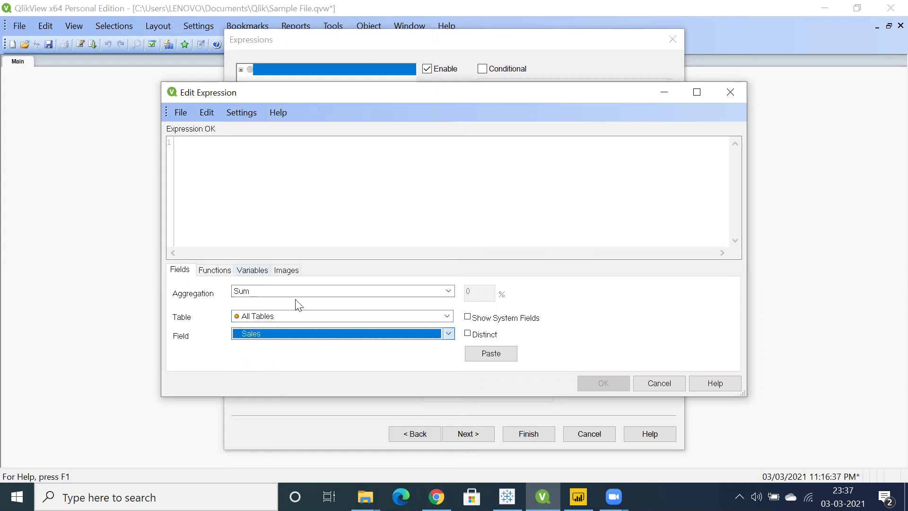
left_click(481, 358)
left_click(582, 383)
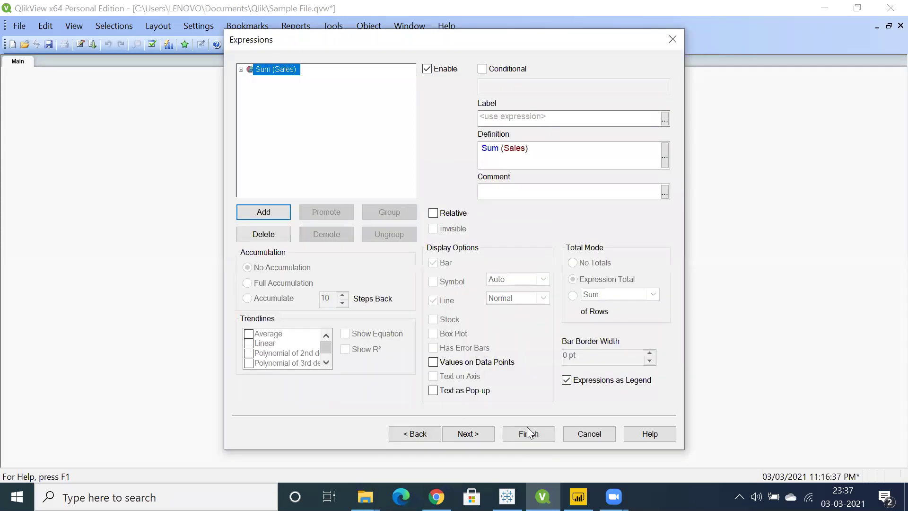
- Finish the pie chart and give it a donut look in the Style settings
left_click(524, 433)
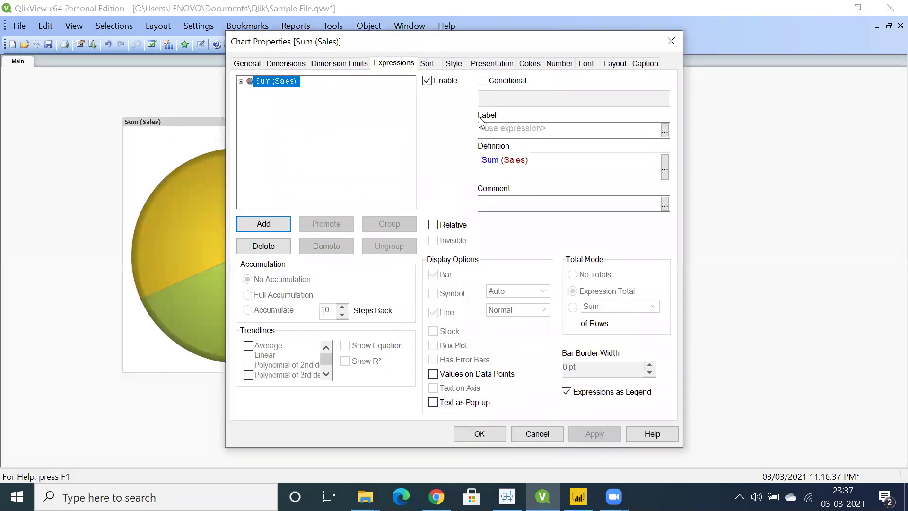
left_click(454, 64)
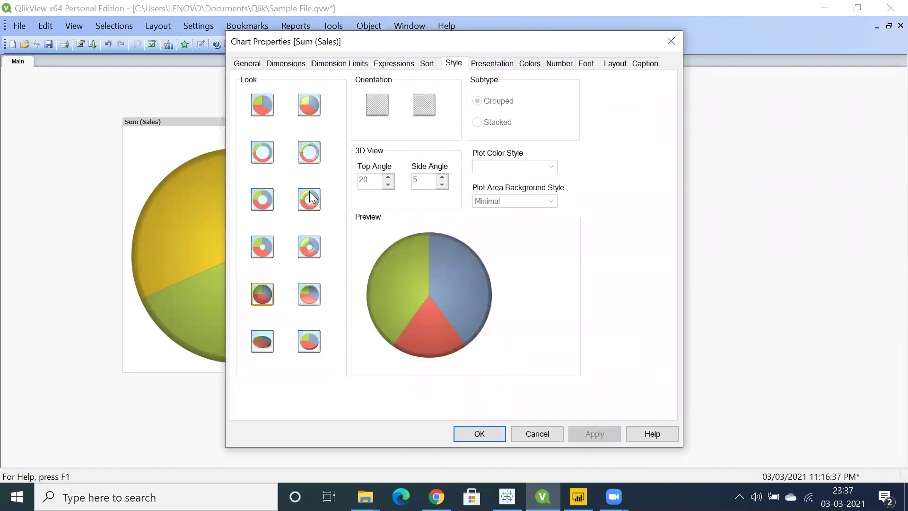
left_click(310, 198)
left_click(484, 435)
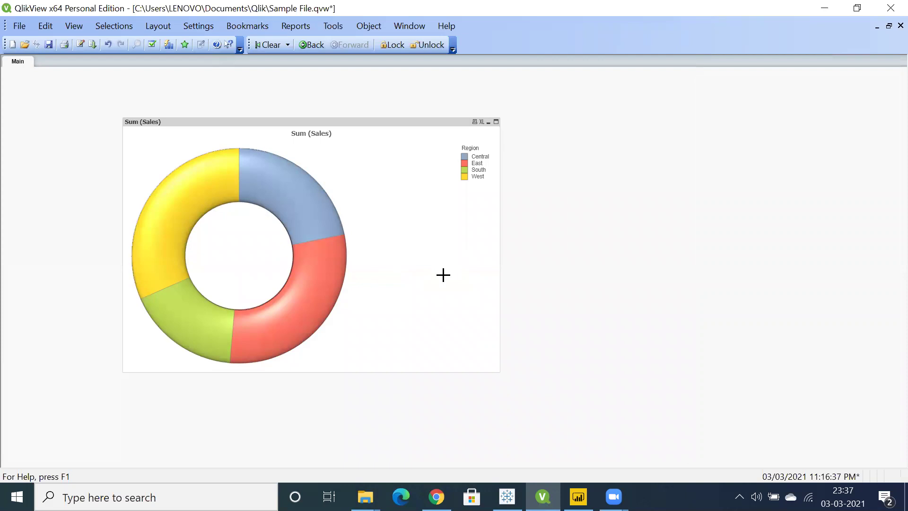
- Compare the small-hole and thin-ring donut looks, then keep the thicker ring style
right_click(401, 231)
left_click(421, 237)
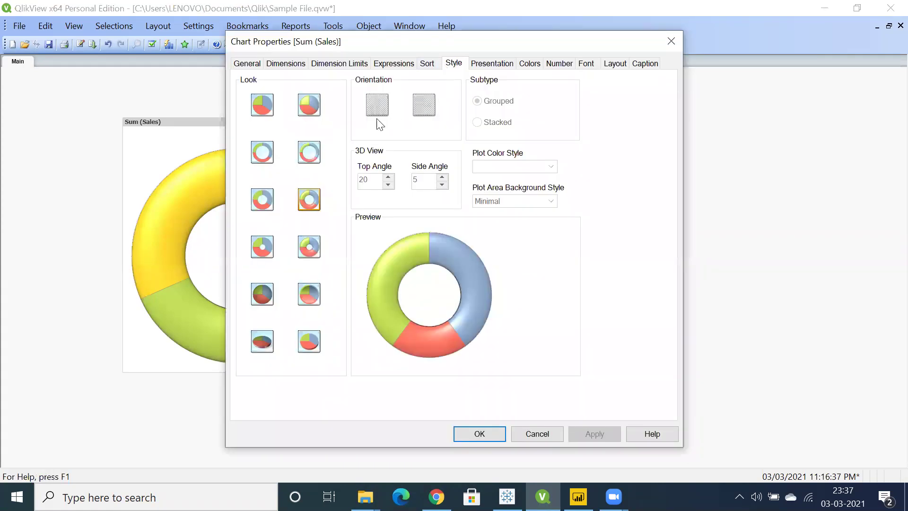
left_click(262, 294)
left_click(262, 246)
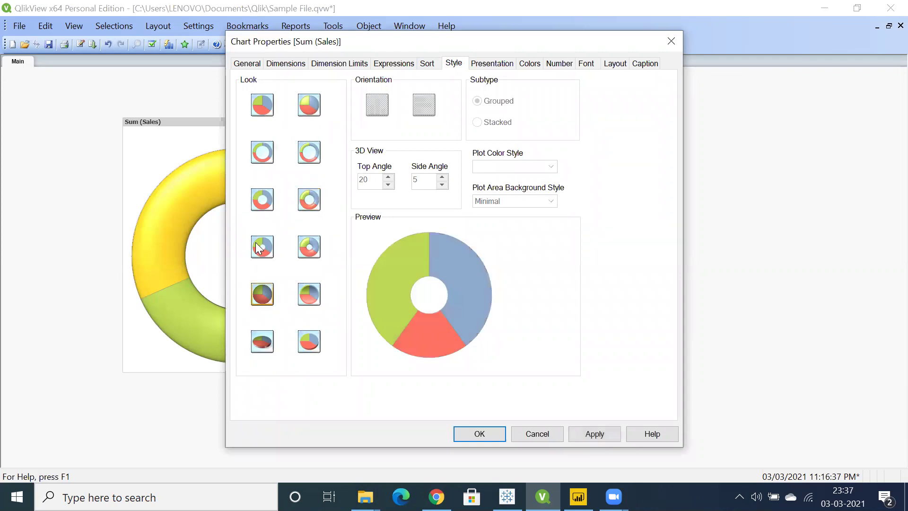
left_click(309, 247)
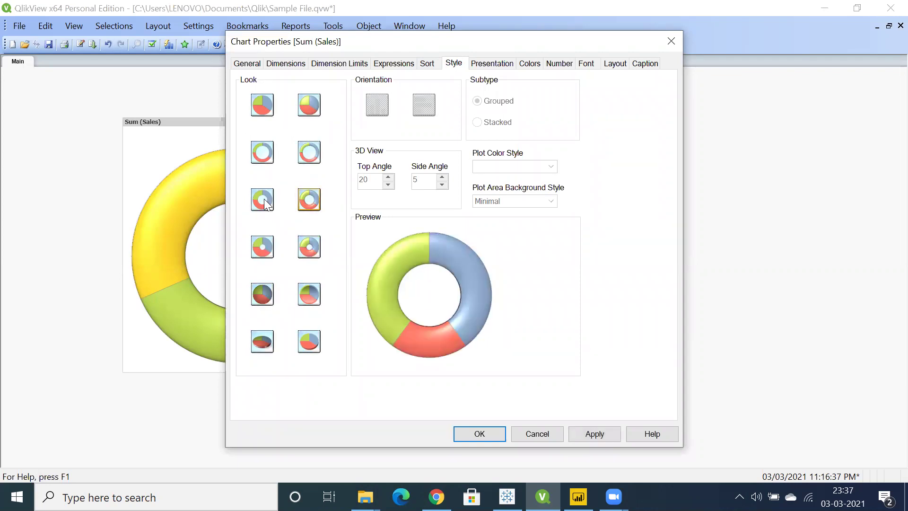
left_click(311, 153)
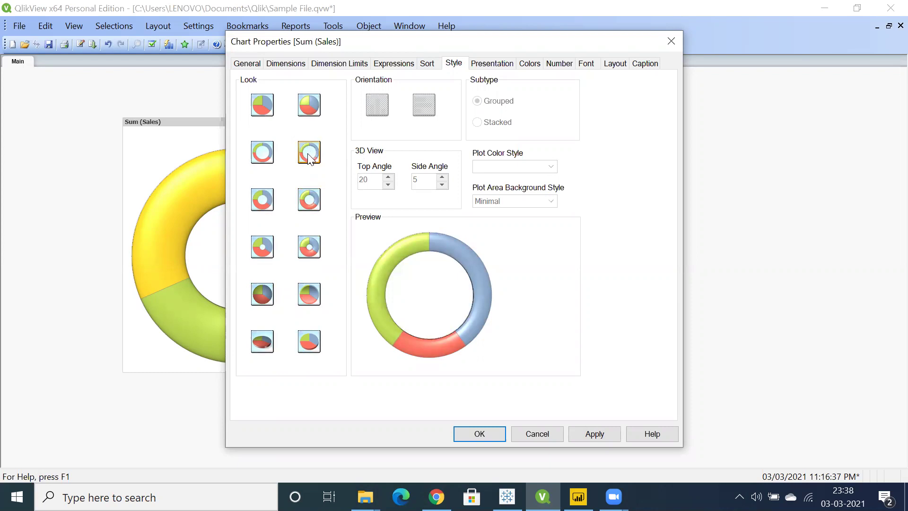
left_click(309, 202)
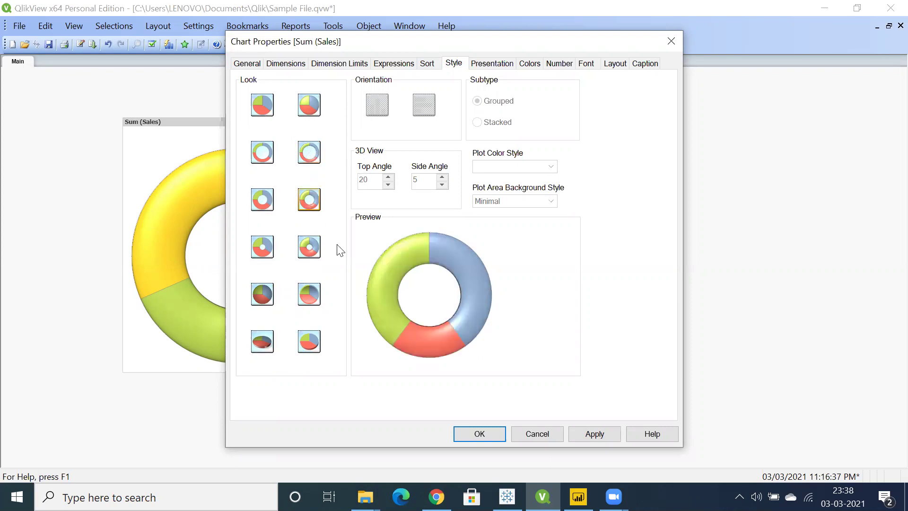
left_click(485, 432)
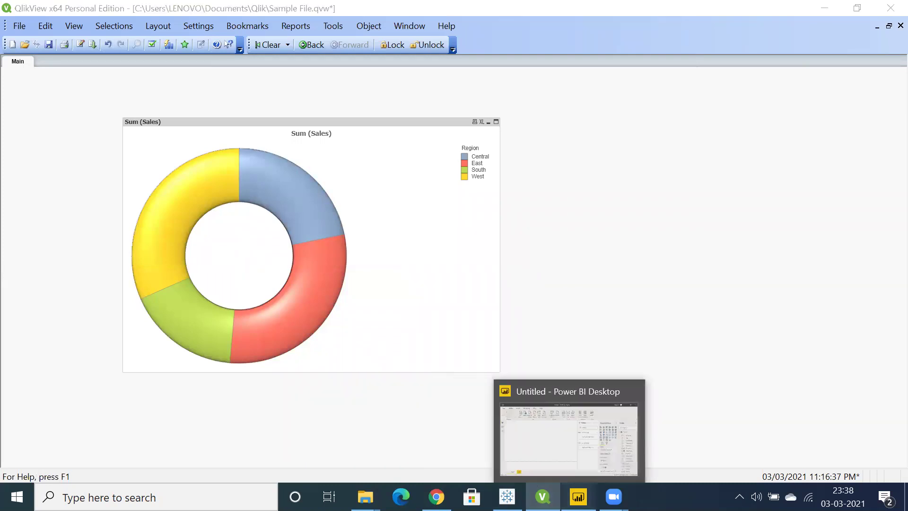
- Add a donut chart visual in Power BI, enlarge it and centre it on the page
left_click(578, 496)
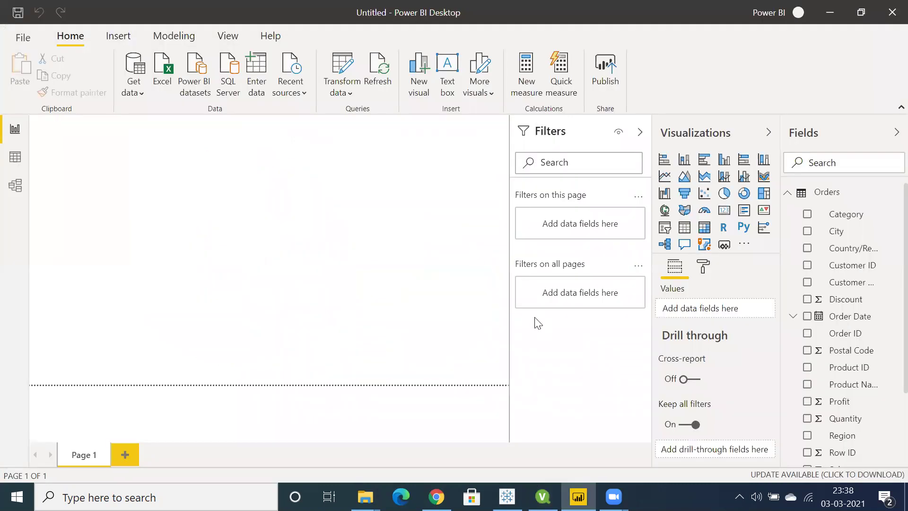
left_click(745, 202)
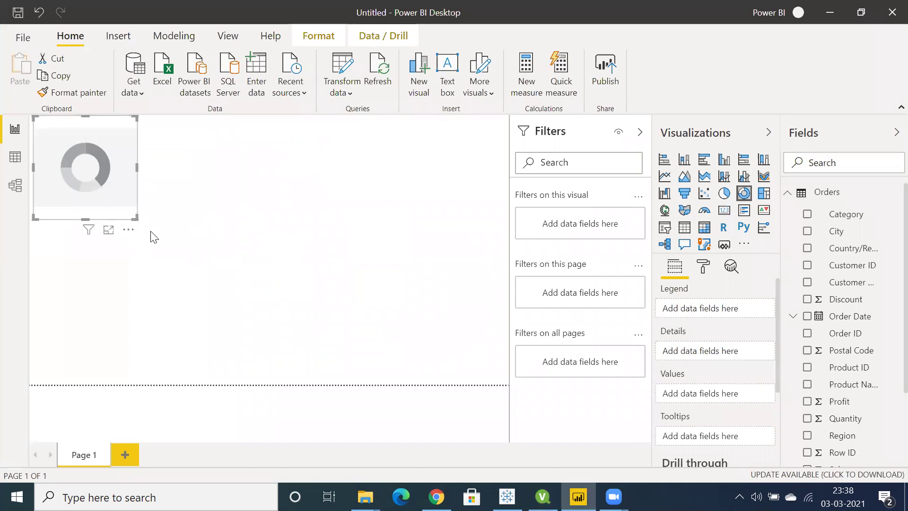
left_click_drag(135, 218, 273, 345)
left_click_drag(178, 207, 293, 248)
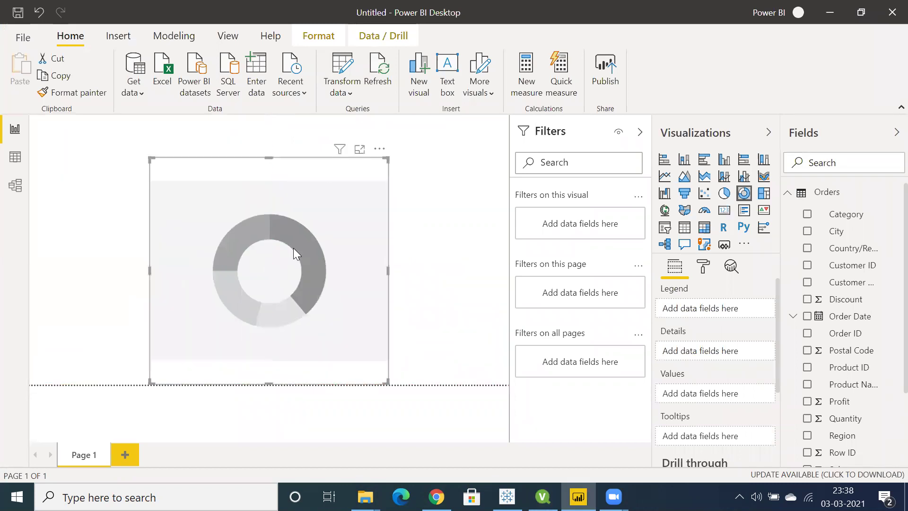
- Set Region as the legend and Sales as values, briefly trying pie before keeping donut
scroll(859, 283, "down", 3)
scroll(858, 283, "down", 1)
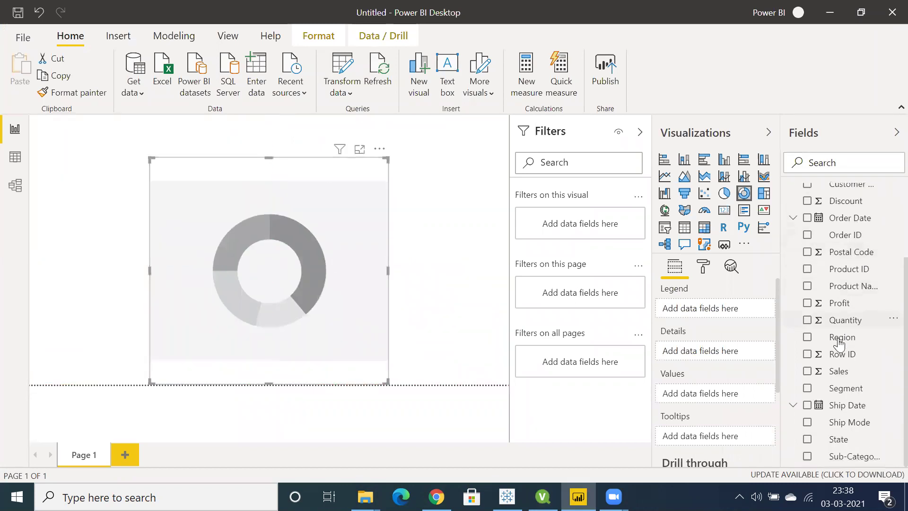
left_click(828, 345)
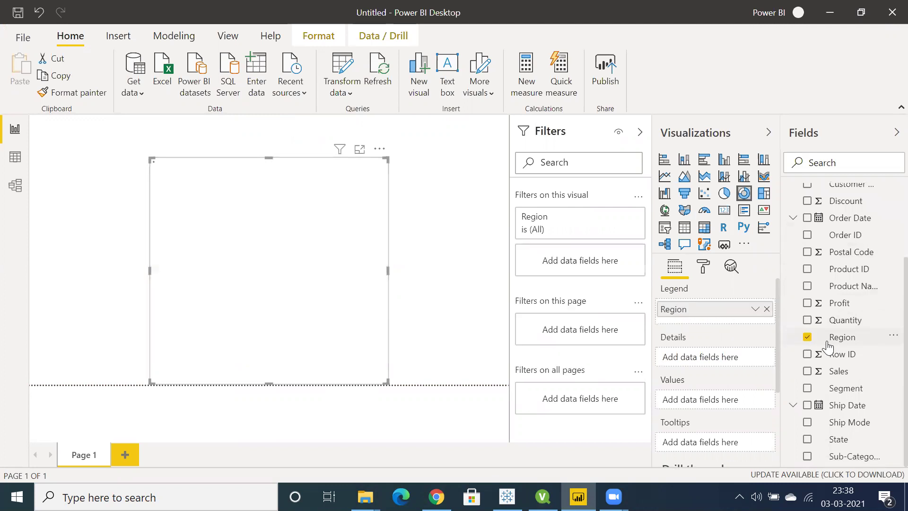
left_click(807, 372)
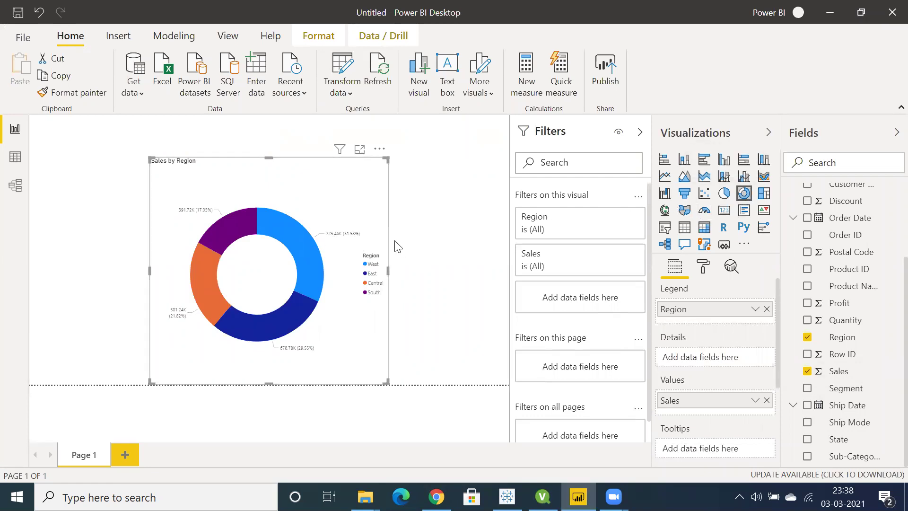
left_click(727, 201)
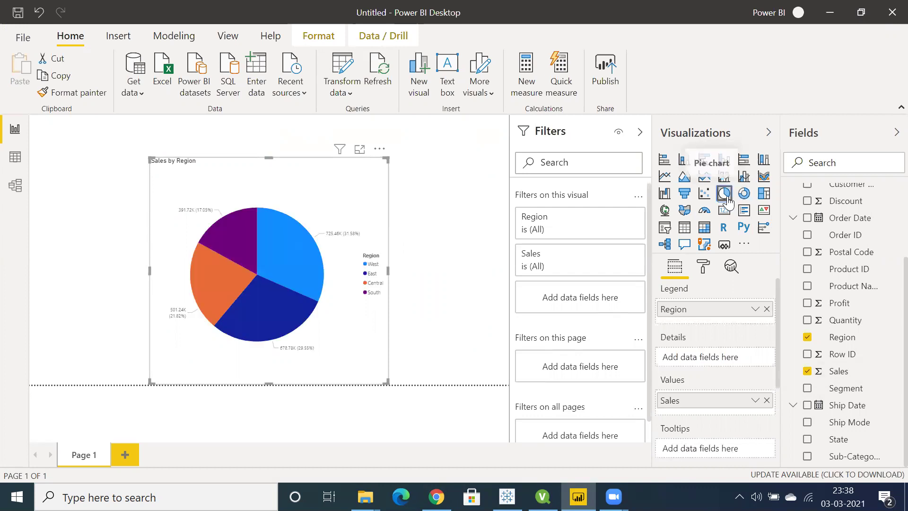
left_click(744, 201)
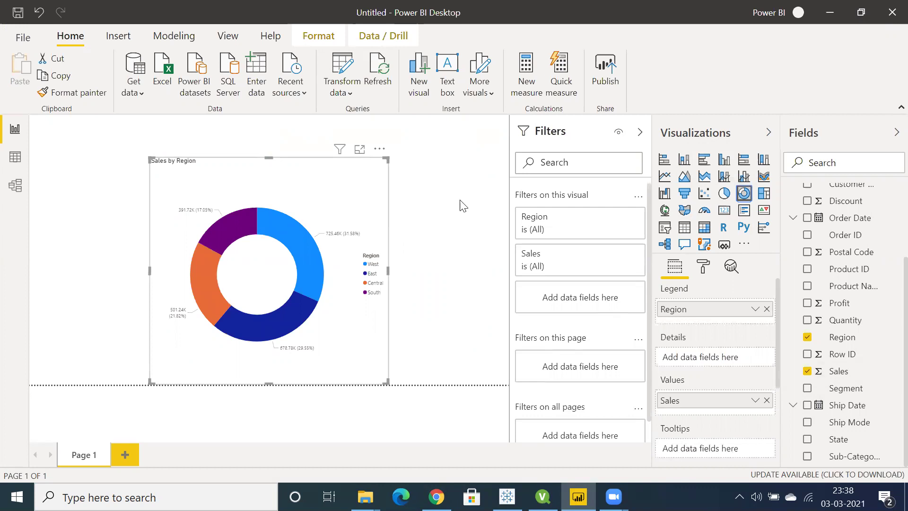
- Review the QlikView donut's properties without changes, then return to Tableau
left_click(543, 497)
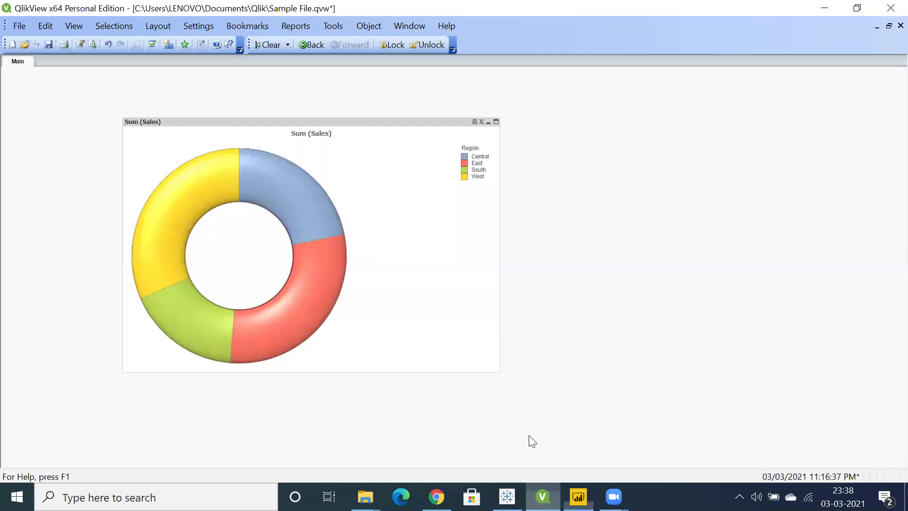
right_click(394, 183)
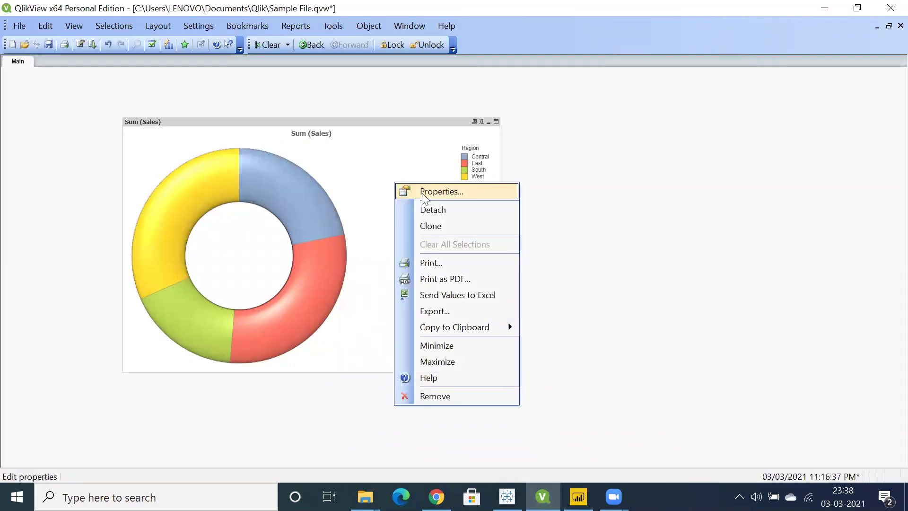
left_click(423, 192)
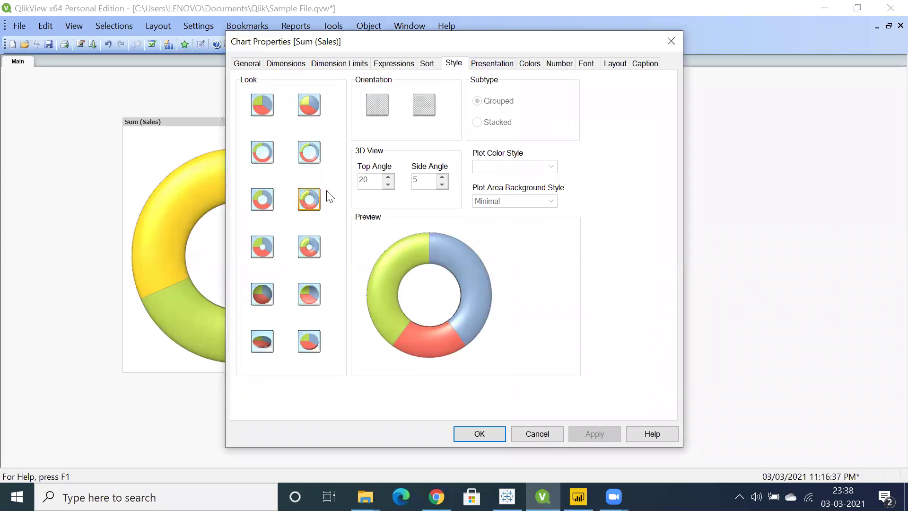
left_click(549, 434)
key("alt+Tab")
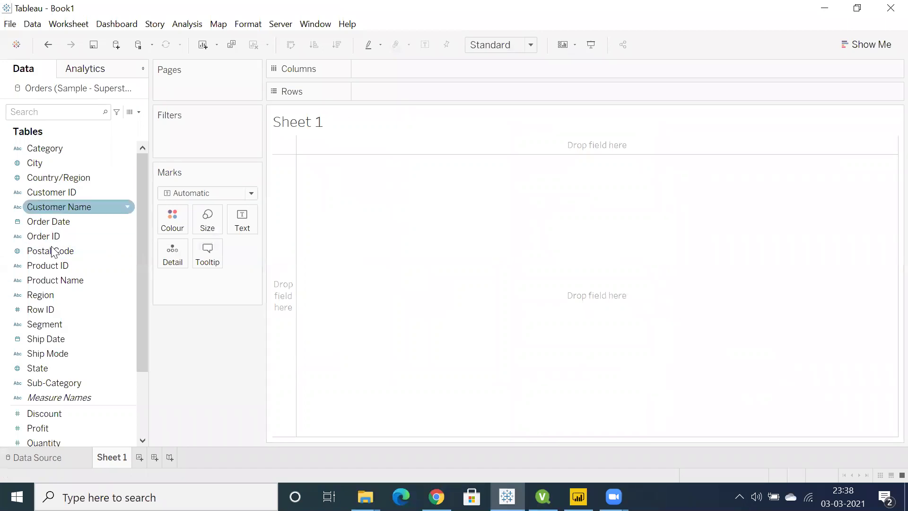
- Build a SUM(Sales) by Region pie chart via Show Me and fit it to Entire View
double_click(41, 296)
scroll(48, 417, "down", 2)
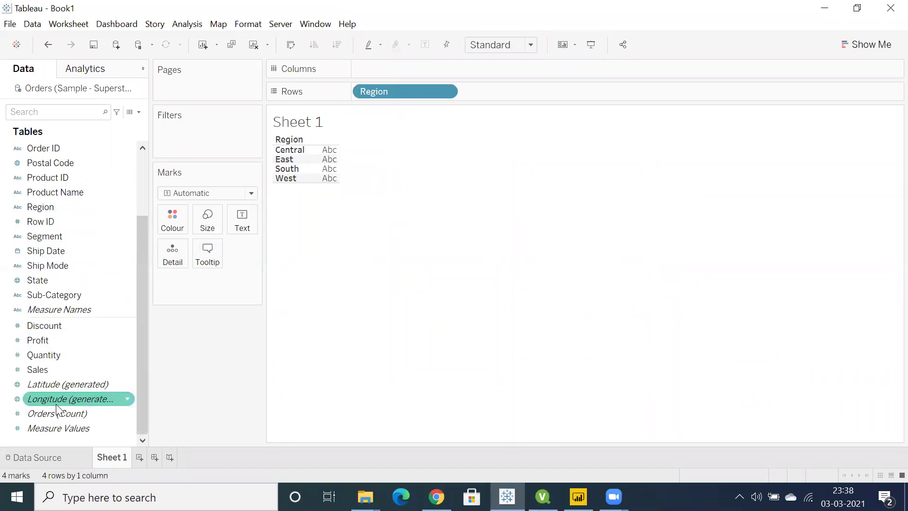
double_click(38, 370)
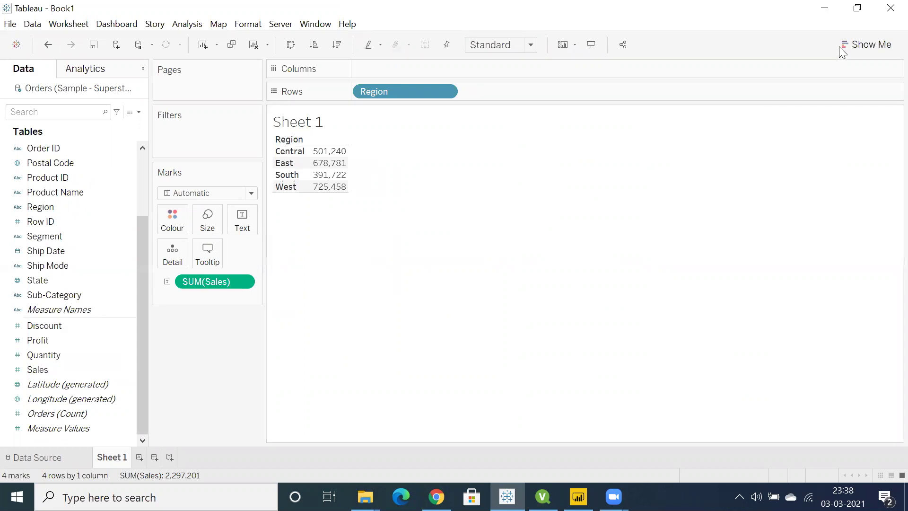
left_click(866, 45)
left_click(877, 117)
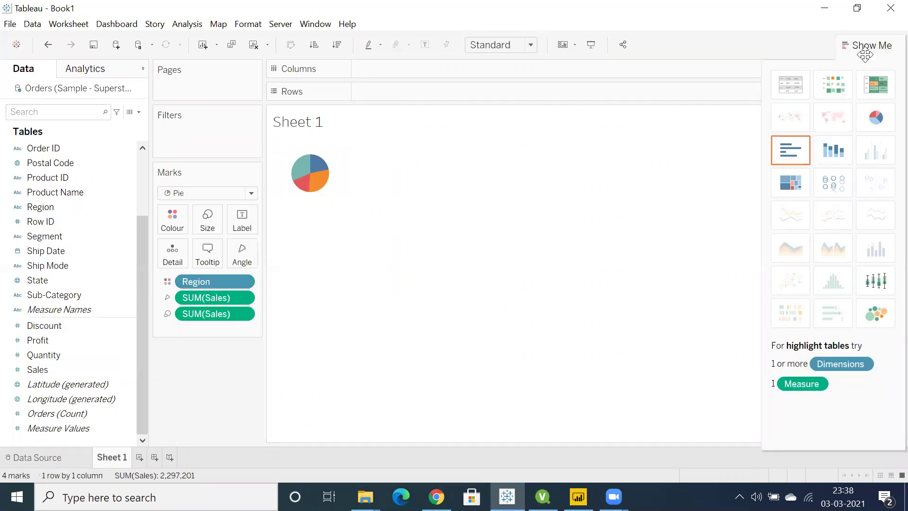
left_click(876, 45)
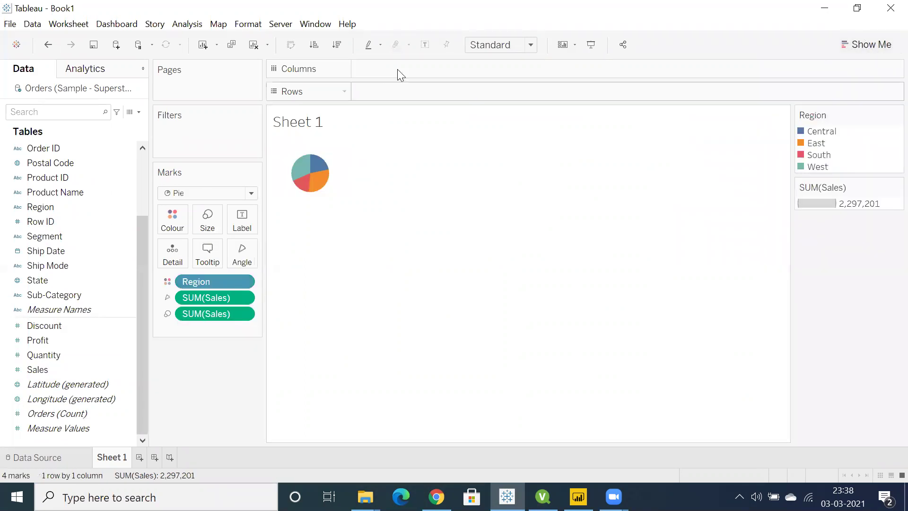
left_click(492, 46)
left_click(490, 96)
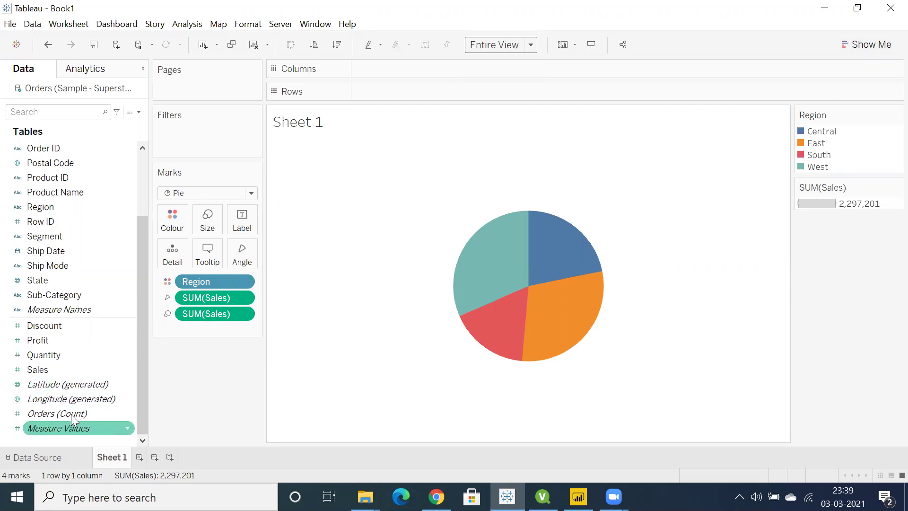
- Create a calculated field named No. Of Records with the formula 1
left_click(186, 26)
left_click(216, 288)
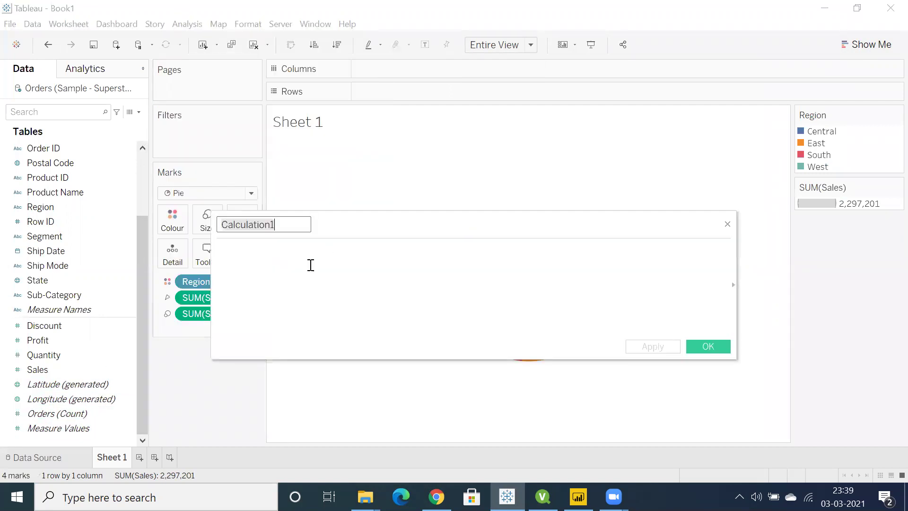
type("1")
double_click(282, 225)
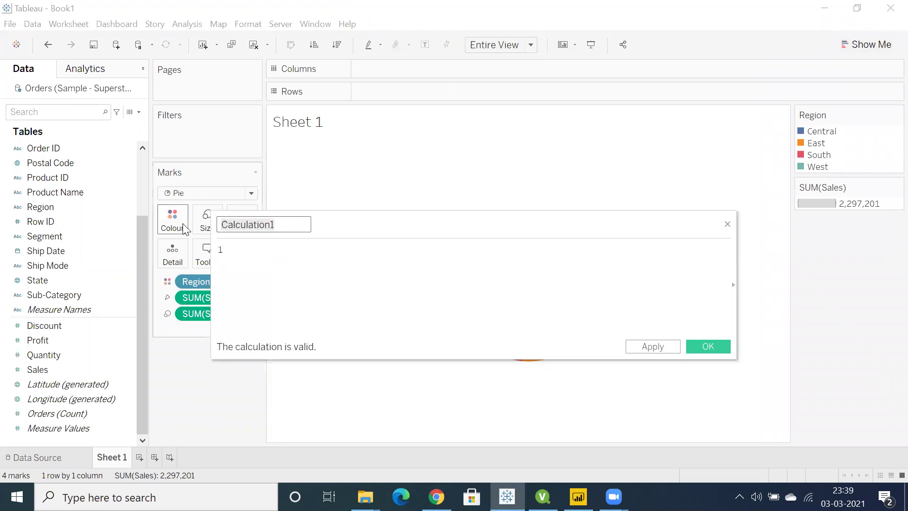
type("No. Of Records")
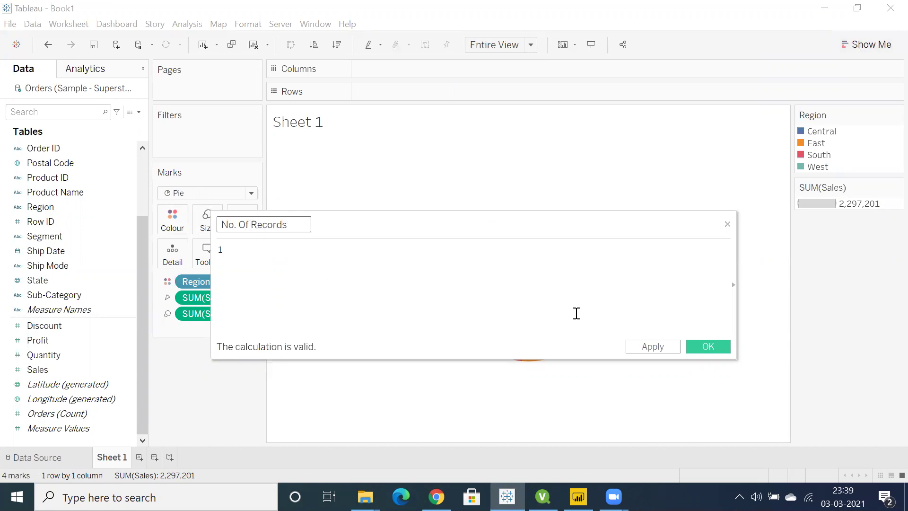
left_click(710, 350)
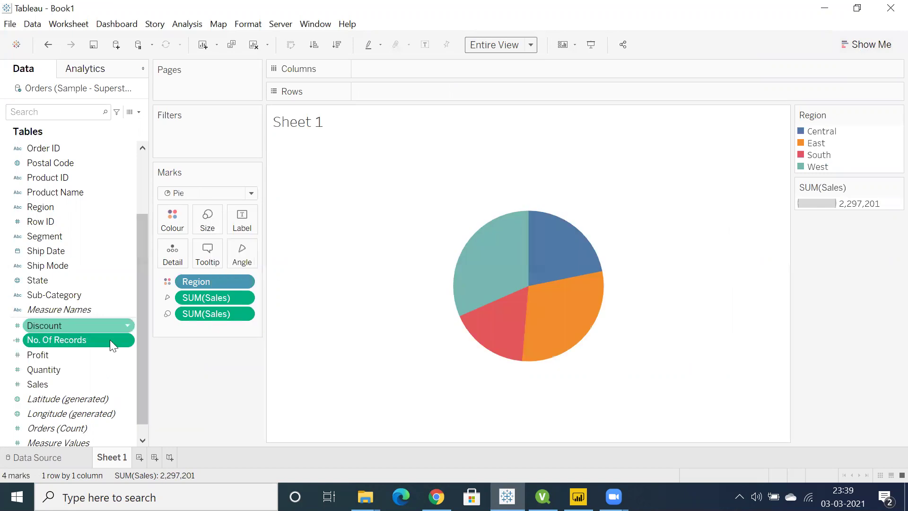
- Plot AVG(No. Of Records) on Rows, enlarge the pie, and duplicate the pill on Rows
left_click_drag(101, 347, 426, 99)
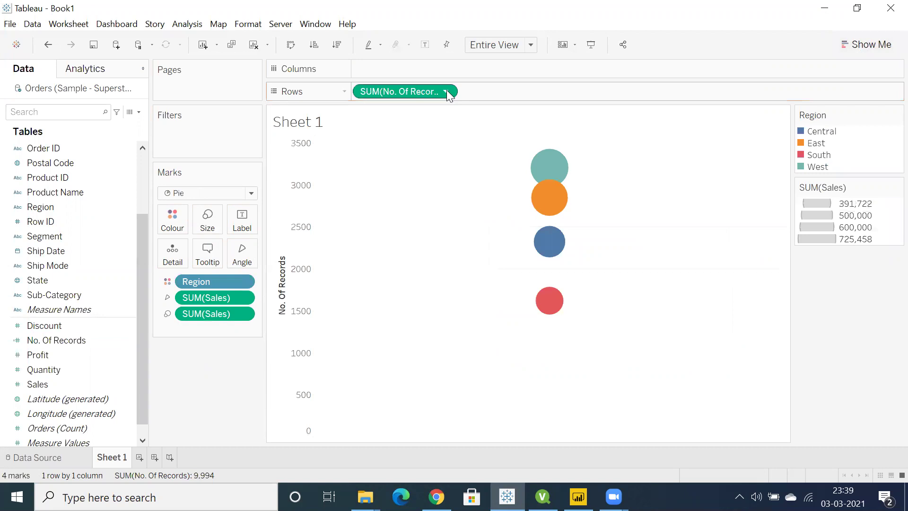
left_click(446, 92)
mouse_move(473, 223)
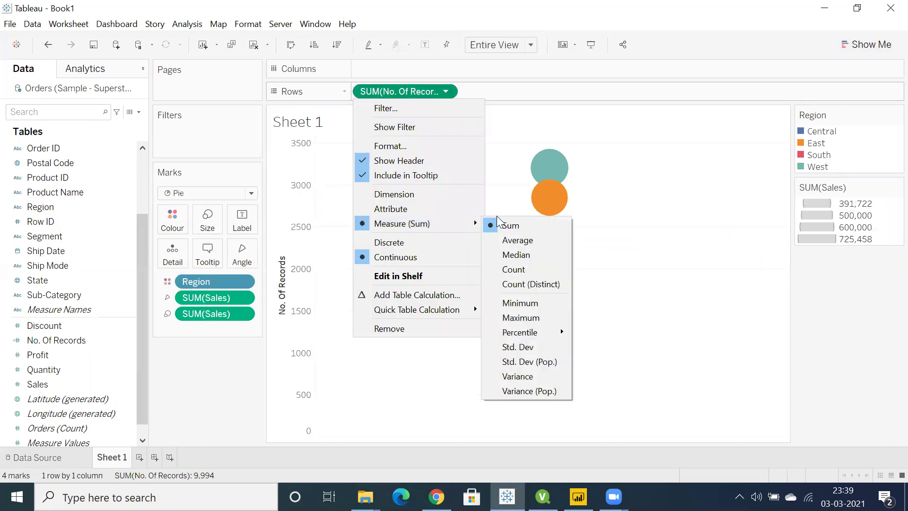
left_click(515, 241)
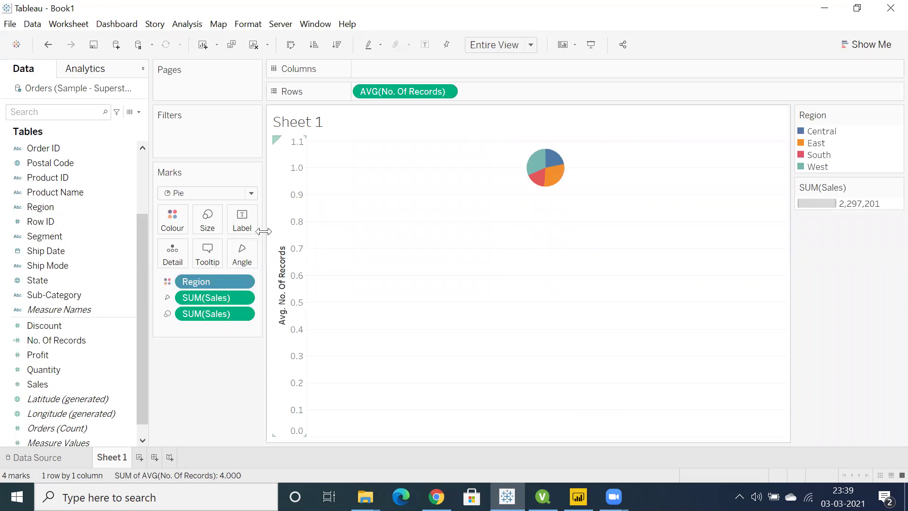
left_click(209, 228)
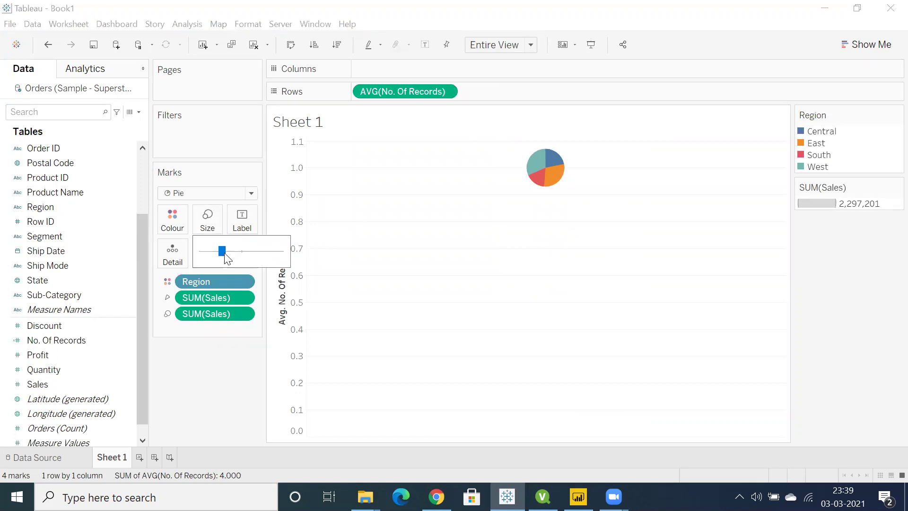
left_click_drag(223, 255, 246, 261)
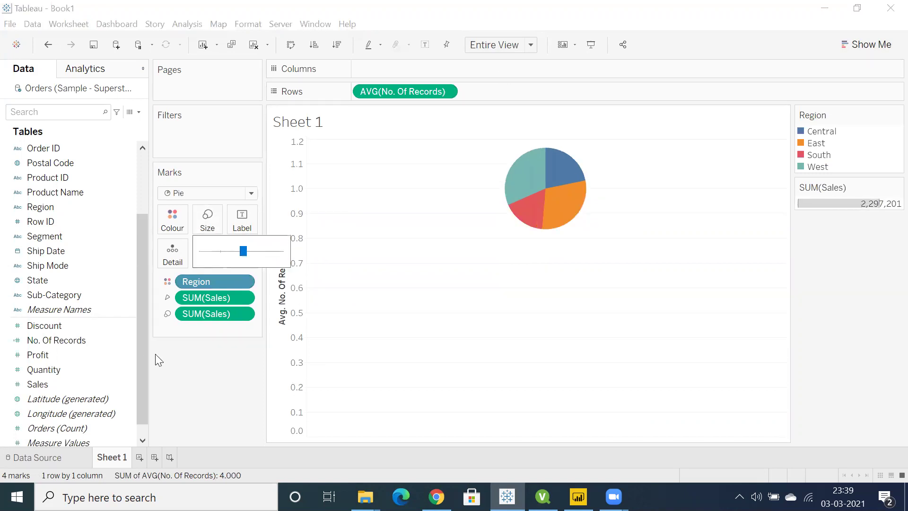
left_click(187, 378)
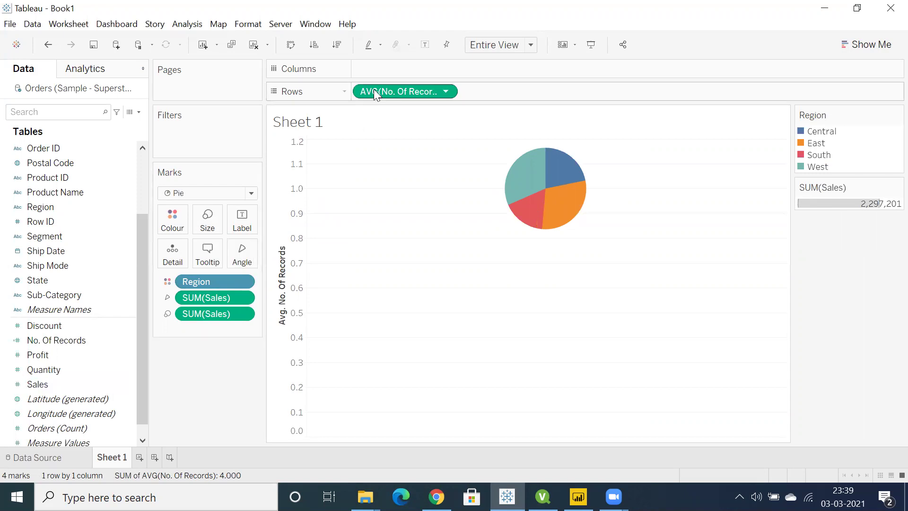
mouse_move(373, 92)
left_mouse_down()
mouse_move(482, 120)
mouse_move(493, 92)
left_mouse_up()
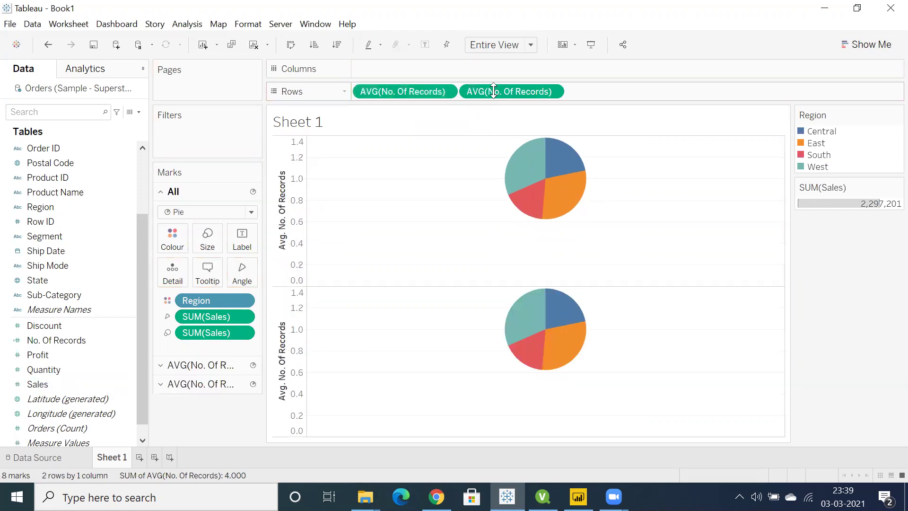
- Combine the two pies on a dual axis and synchronise the axes
left_click(553, 92)
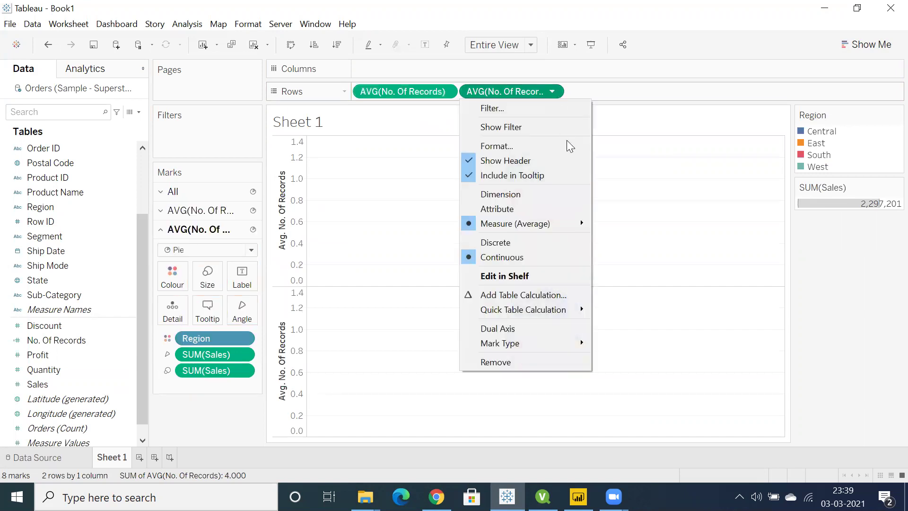
left_click(513, 332)
right_click(762, 196)
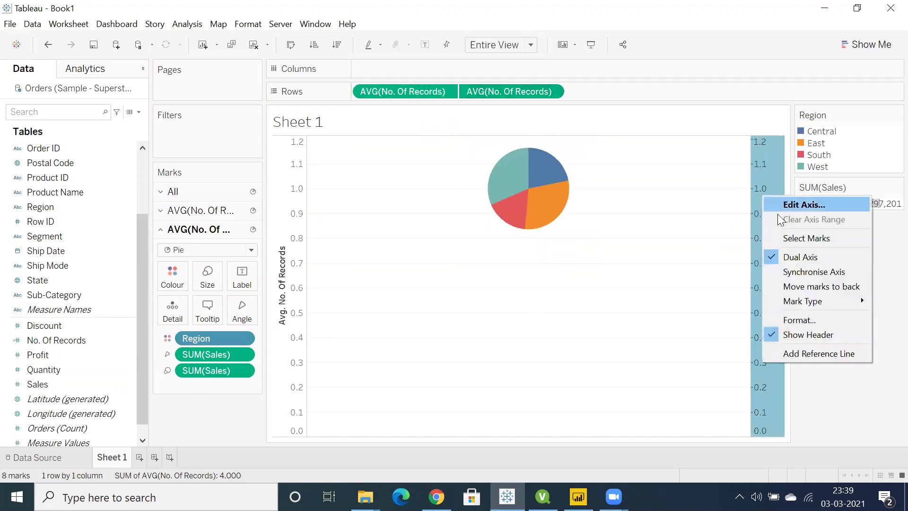
left_click(797, 271)
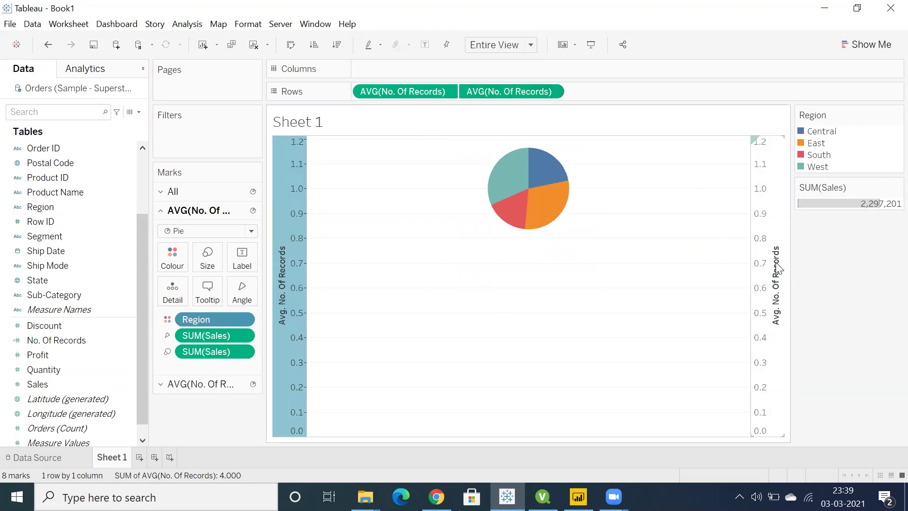
right_click(768, 195)
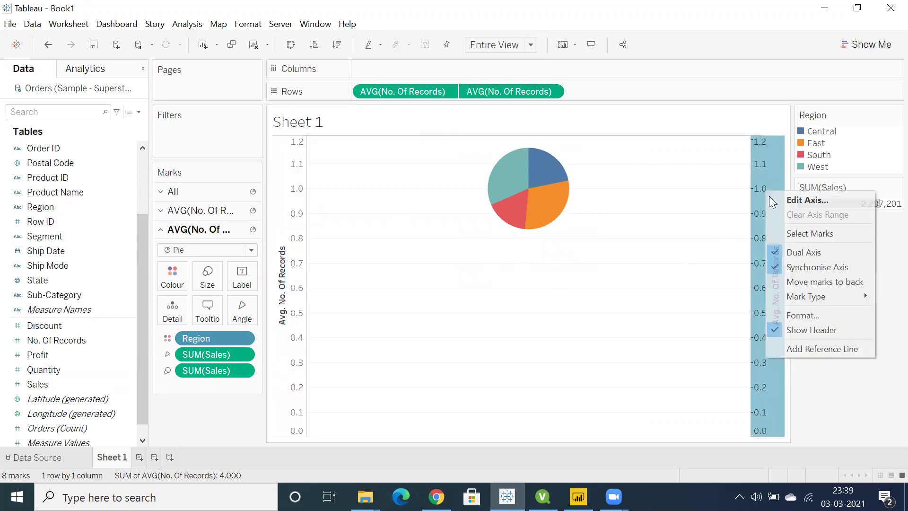
left_click(753, 204)
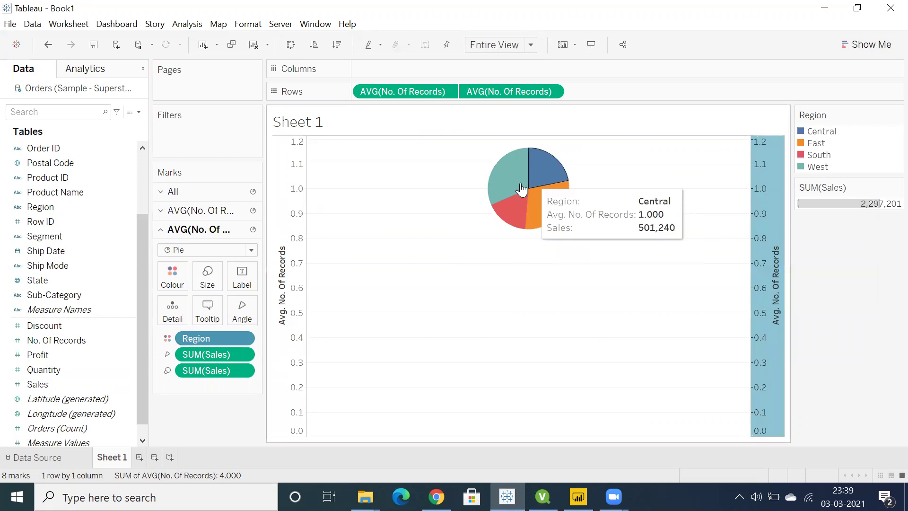
- Fix the axis range to start at 0.8 and hide the axis header
double_click(760, 191)
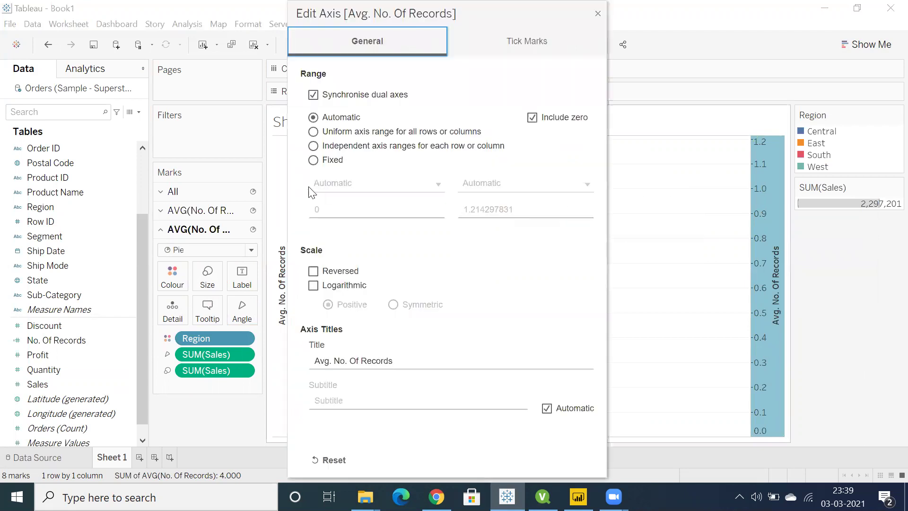
left_click(313, 160)
left_click(341, 210)
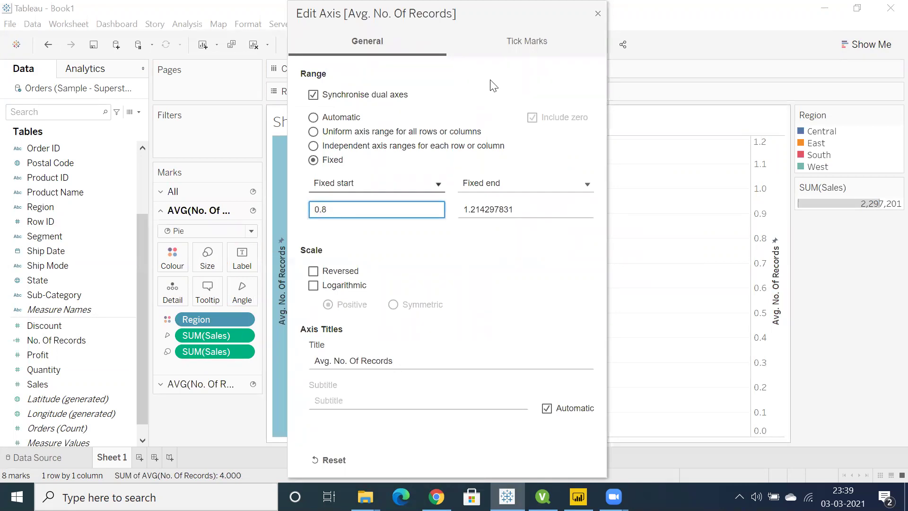
key("Escape")
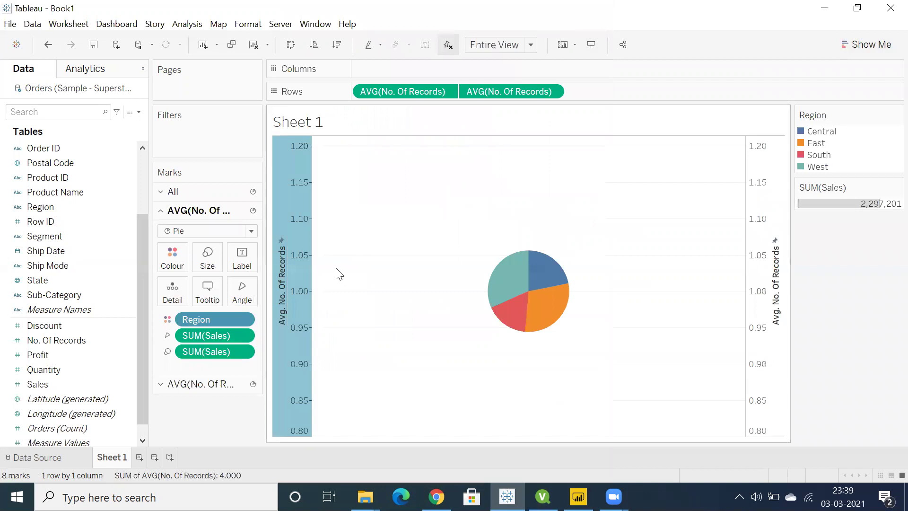
right_click(279, 191)
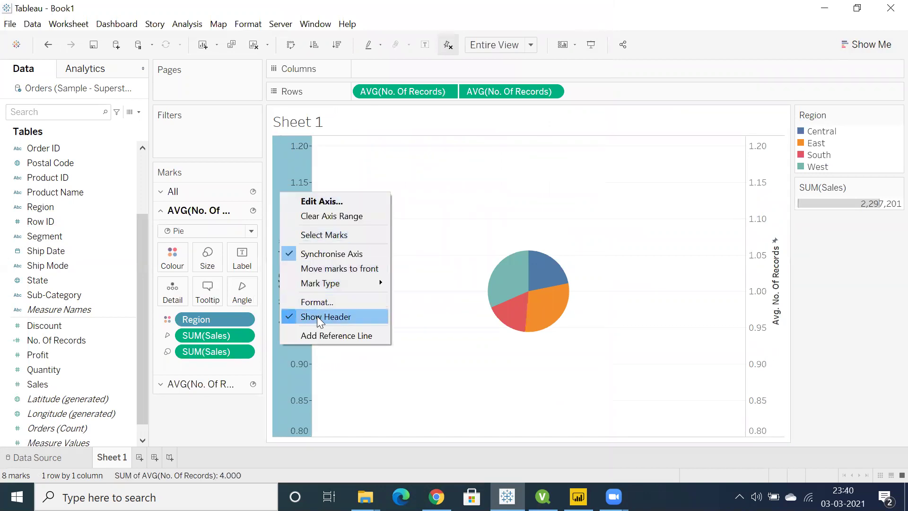
left_click(339, 316)
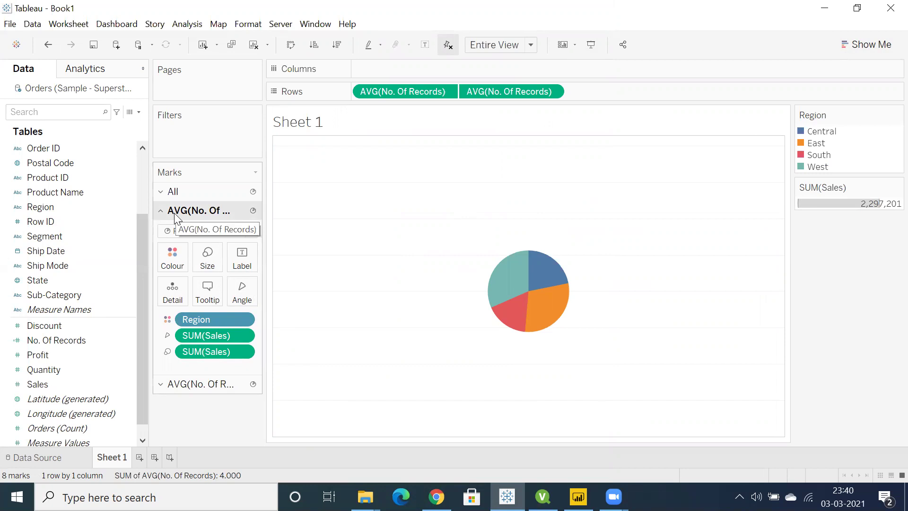
- Remove Sales from the second pie's marks and colour that pie white
left_click(198, 385)
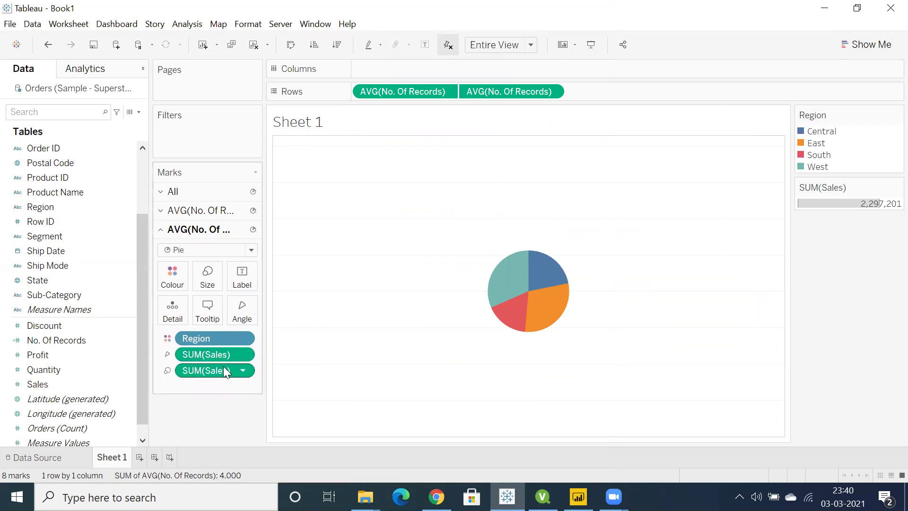
left_click_drag(223, 367, 196, 425)
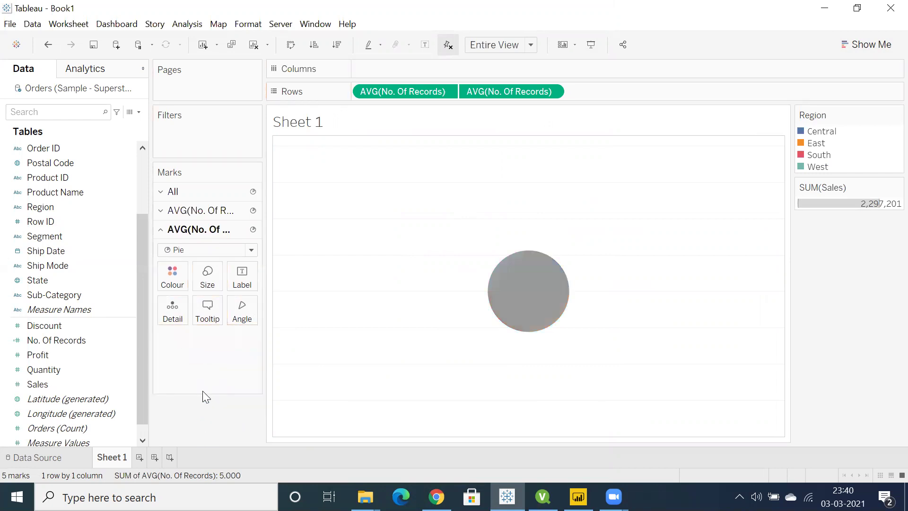
left_click(172, 277)
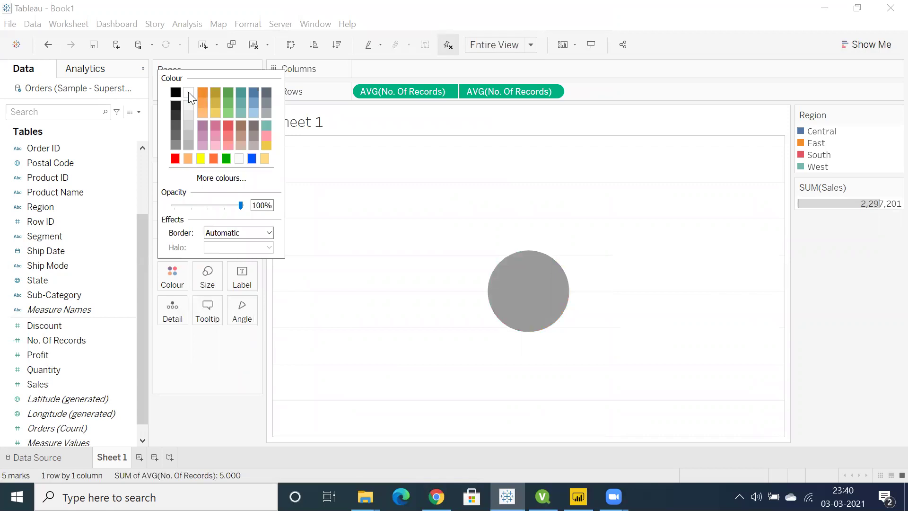
left_click(191, 106)
left_click(216, 374)
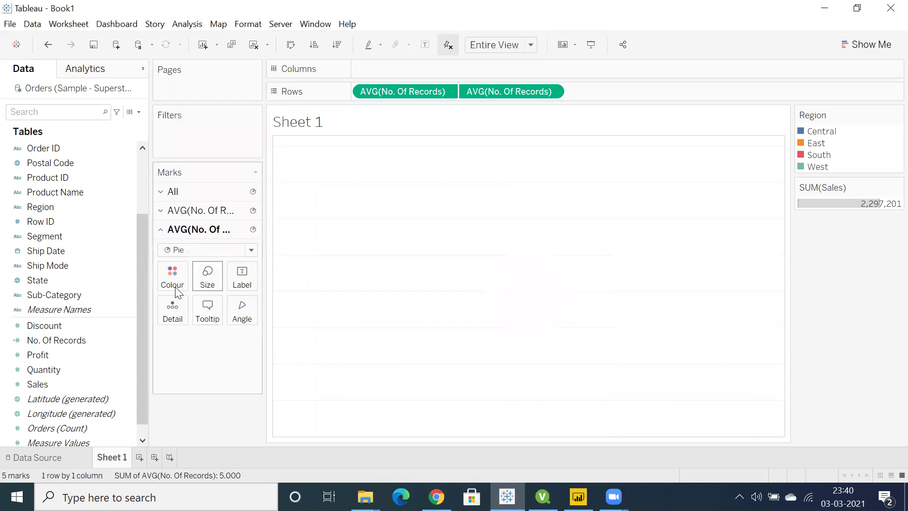
- Enlarge the Region-coloured pie so it forms a ring around the white circle
left_click(204, 210)
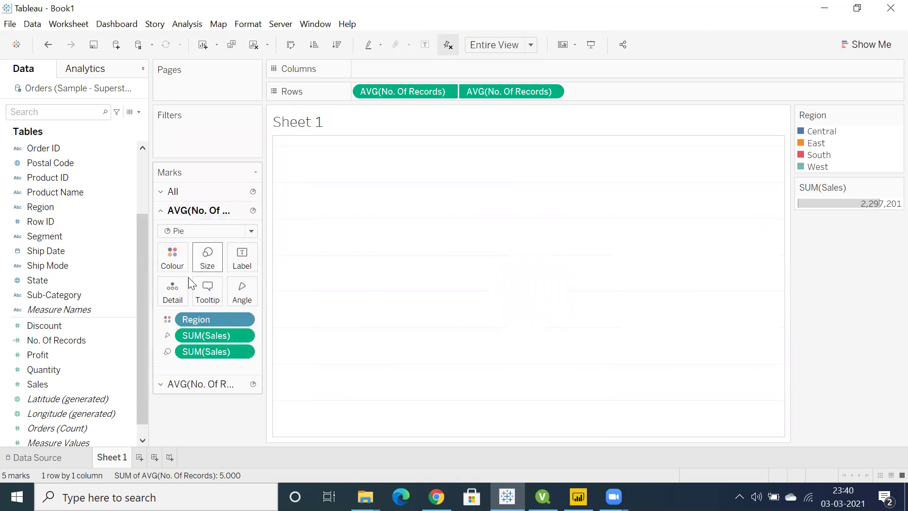
left_click(207, 255)
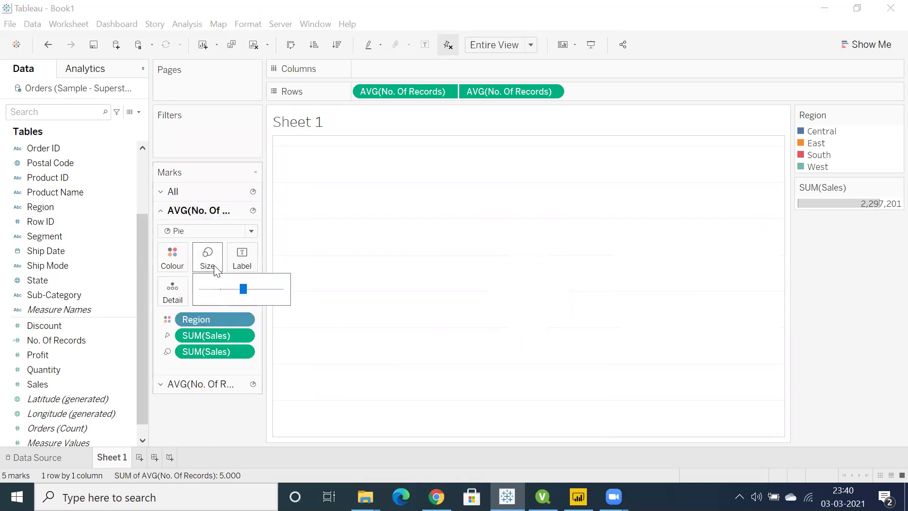
left_click_drag(242, 288, 260, 289)
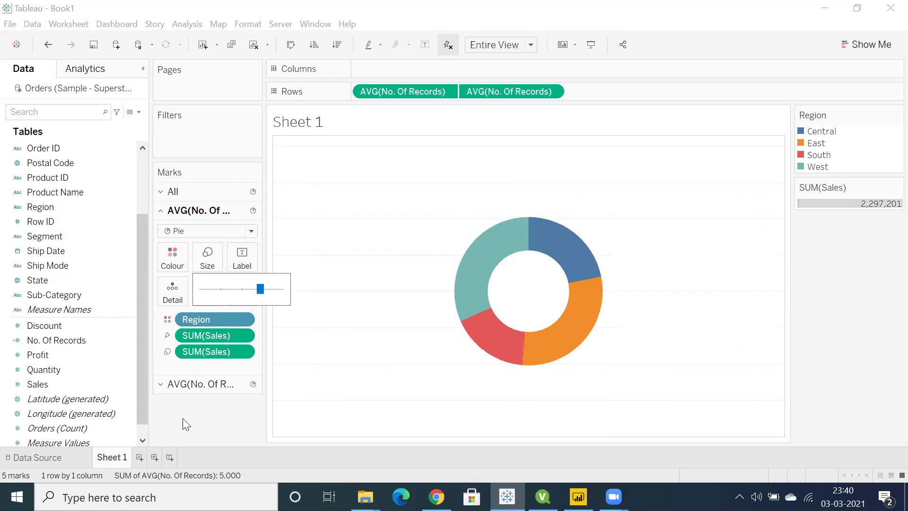
- Label the white centre circle with the total sales, 2,297,201
left_click(186, 388)
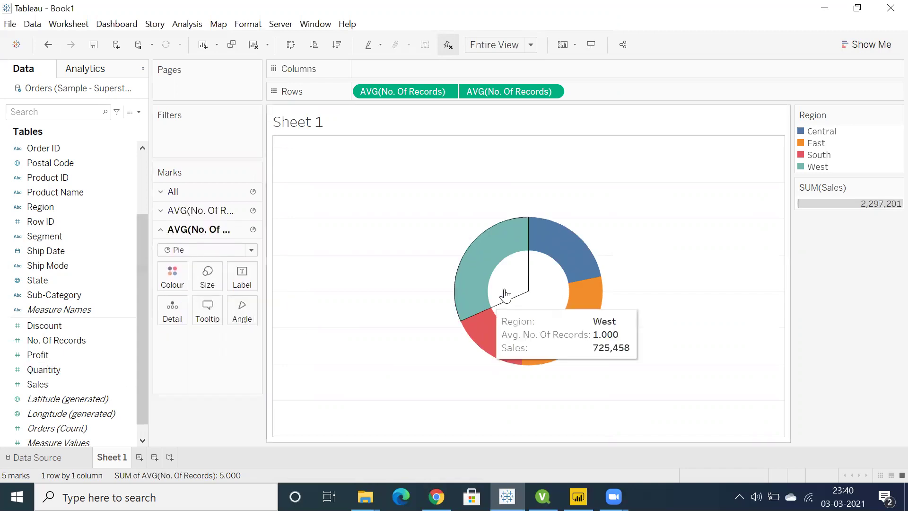
left_click(19, 385)
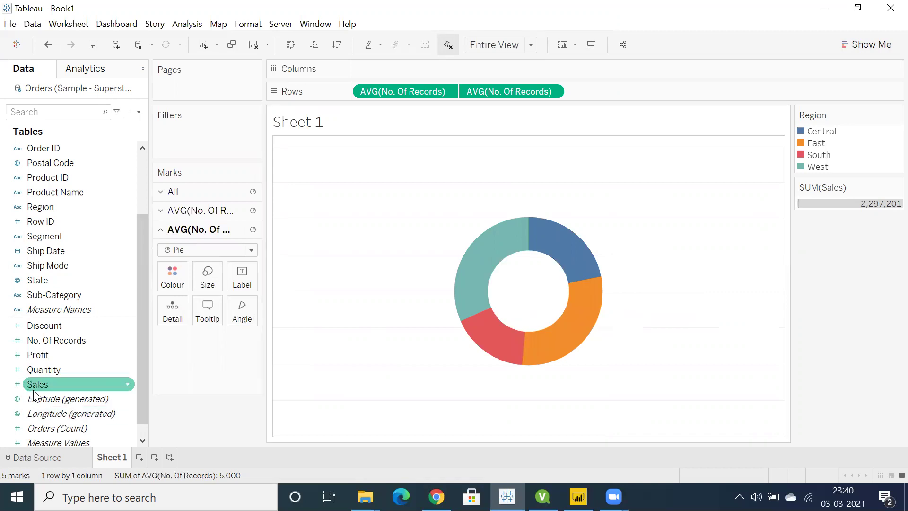
left_click_drag(42, 384, 244, 272)
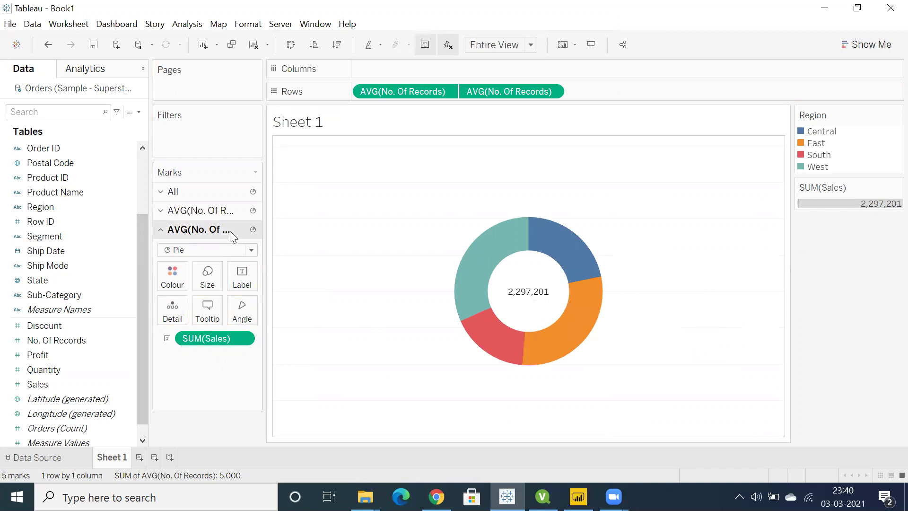
- Label each outer slice with its Region name and sales, then bring QlikView forward
left_click(211, 216)
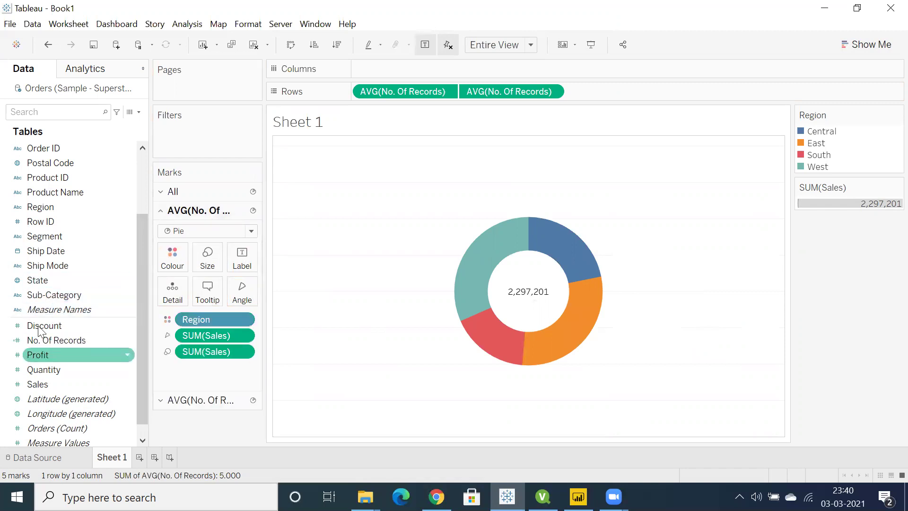
left_click_drag(47, 208, 240, 262)
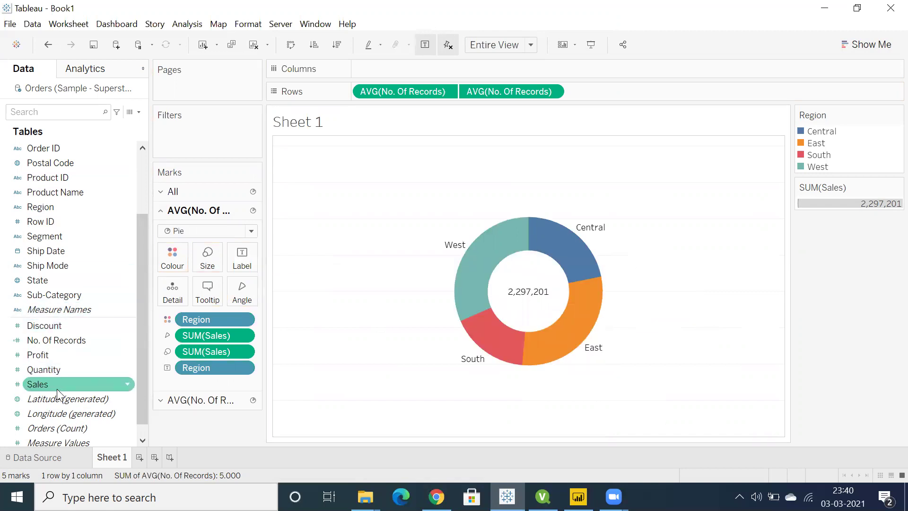
left_click_drag(56, 386, 245, 268)
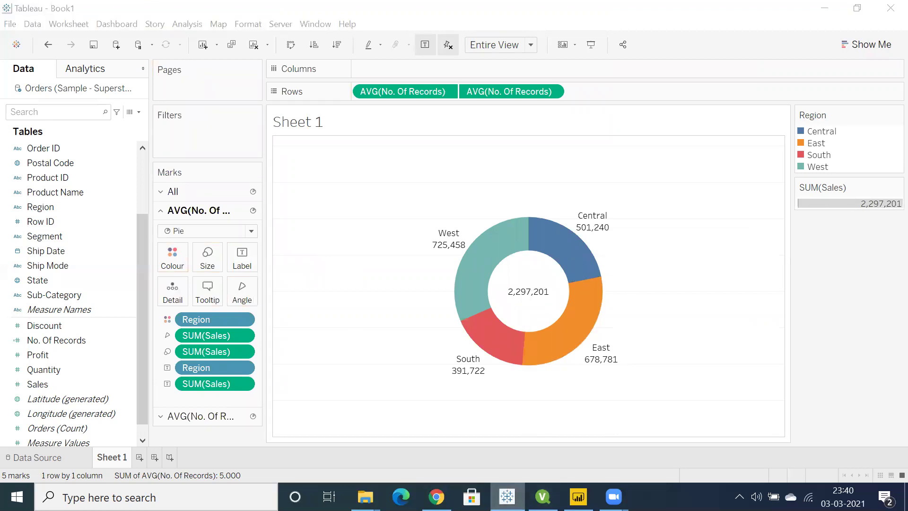
left_click(543, 496)
- Read the East and Central sales values on QlikView's donut, then return to Power BI's donut
left_click(578, 496)
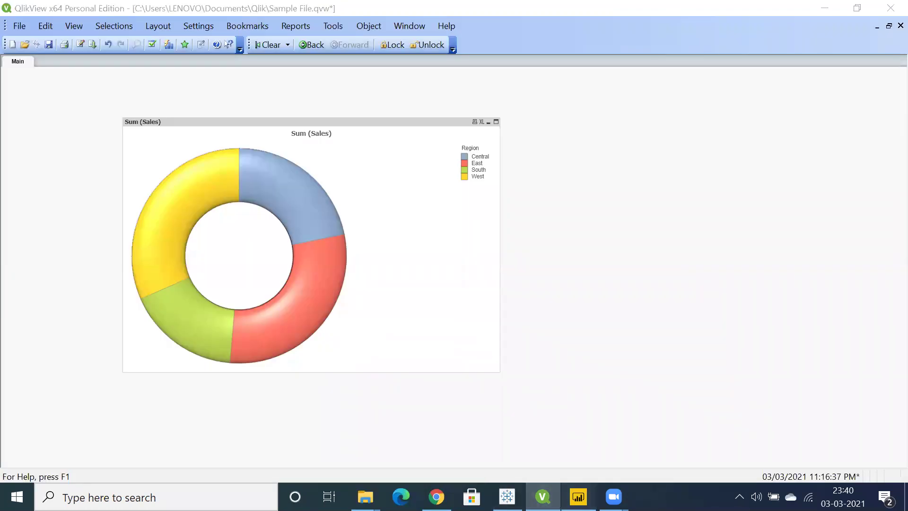
left_click(516, 410)
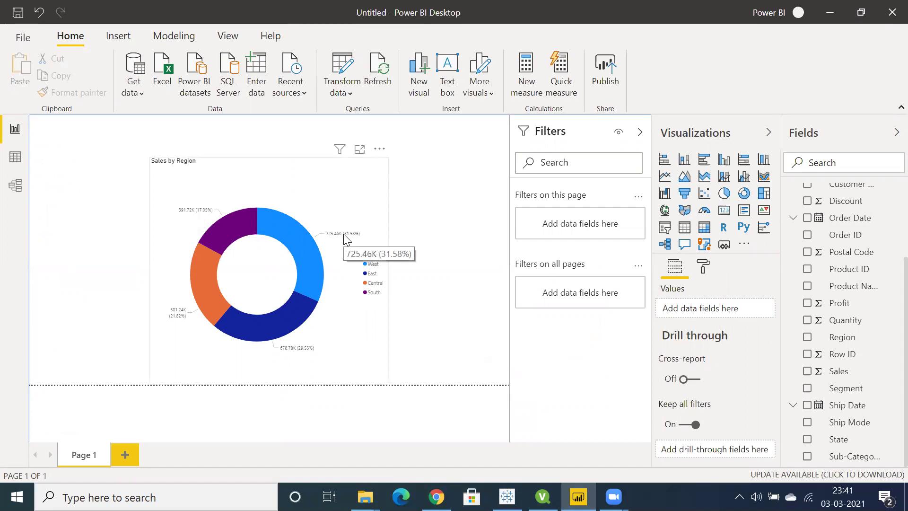
left_click(540, 496)
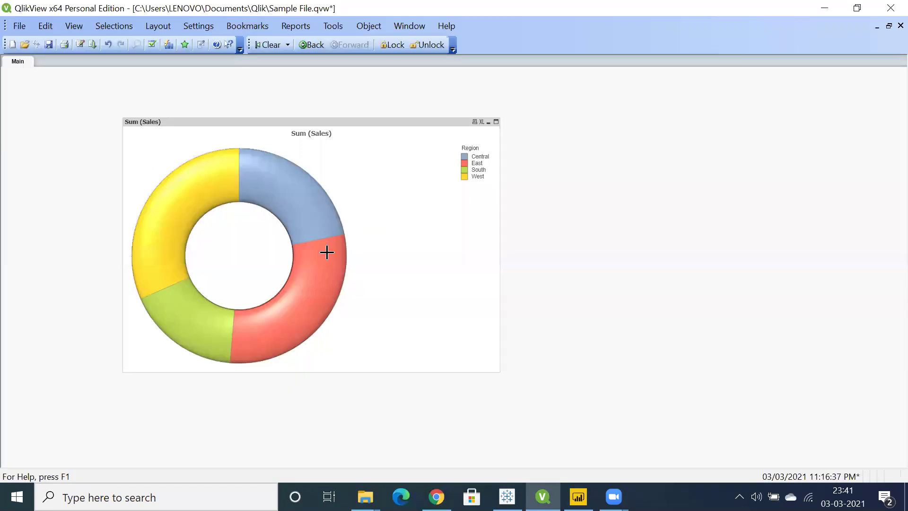
mouse_move(326, 252)
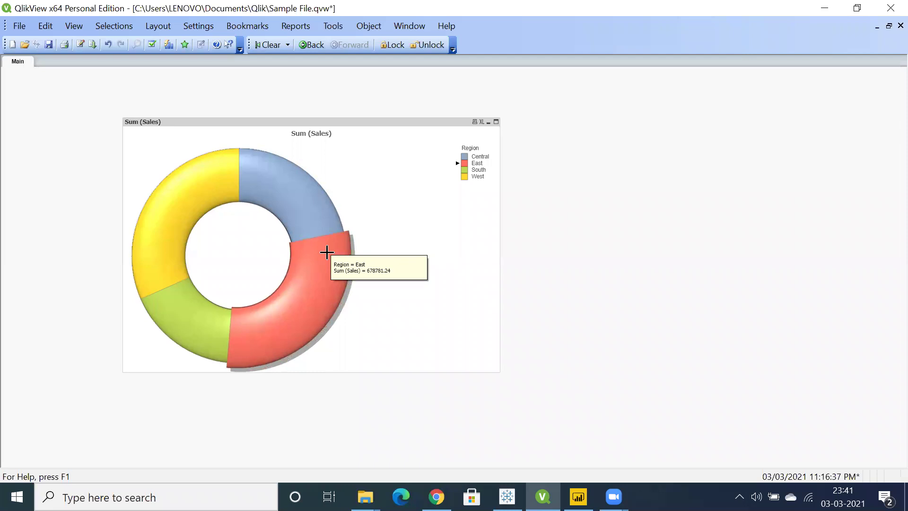
mouse_move(301, 203)
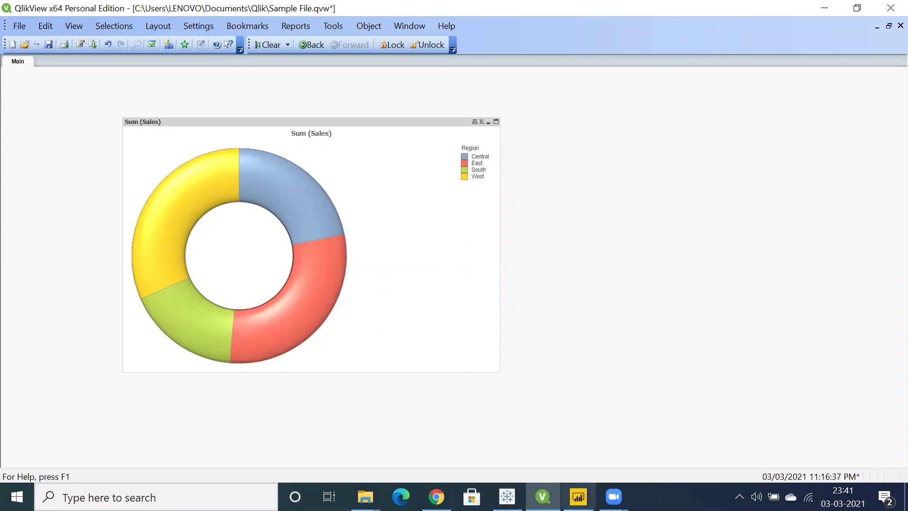
left_click(578, 496)
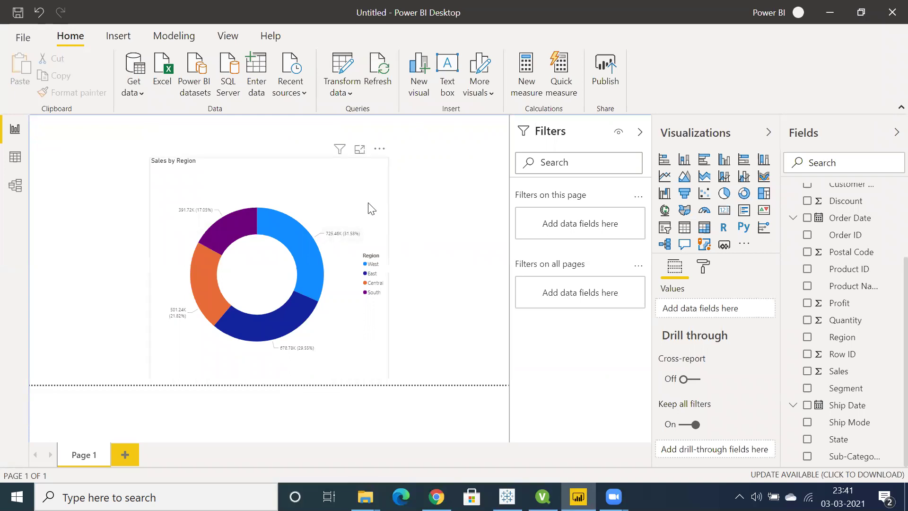
- Move the Sales by Region donut toward the canvas's upper left
left_click(378, 210)
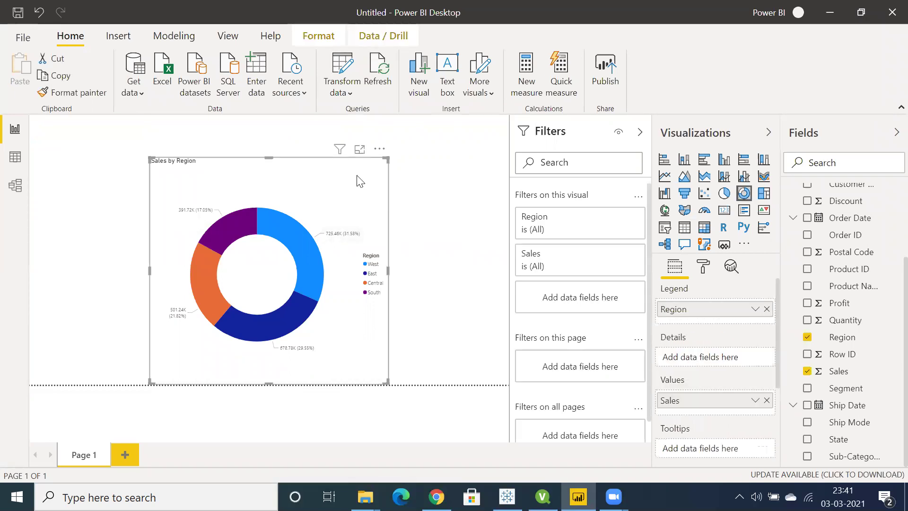
left_click_drag(358, 180, 291, 159)
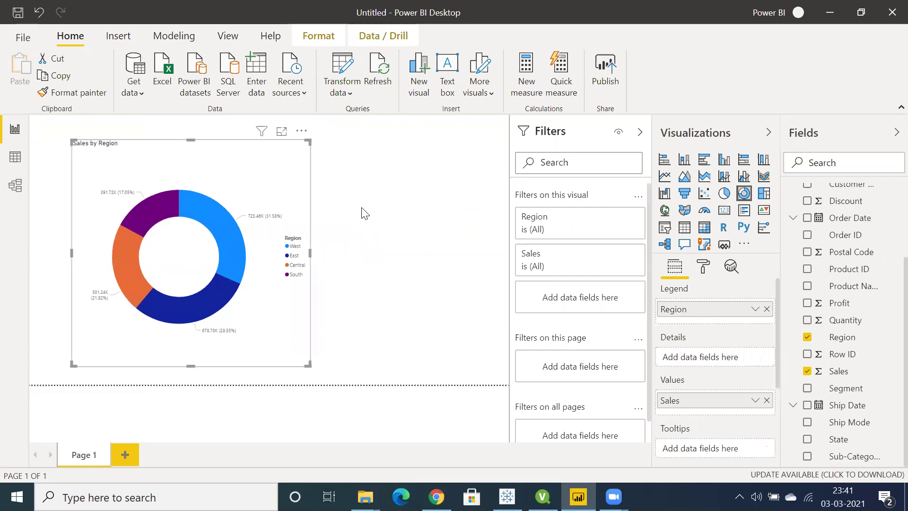
left_click(393, 249)
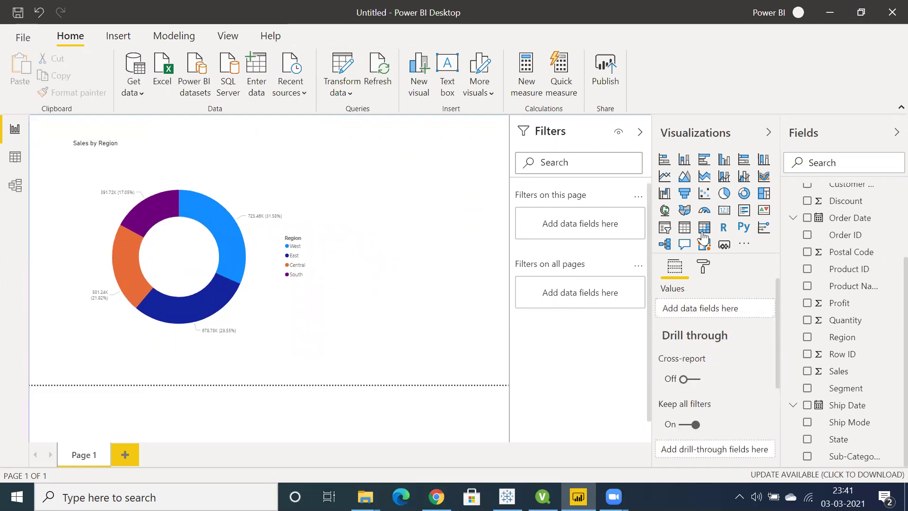
- Add a pie chart of Sales by Category beside the donut
left_click(724, 193)
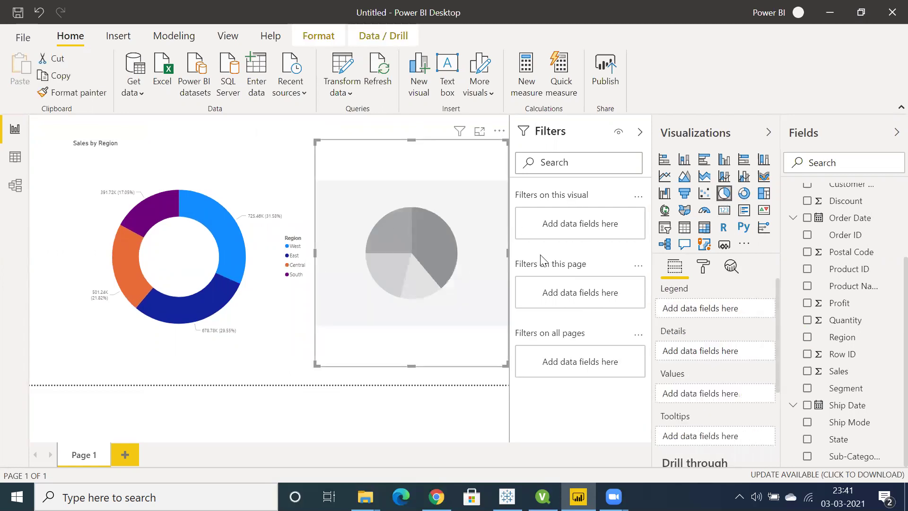
scroll(807, 234, "up", 4)
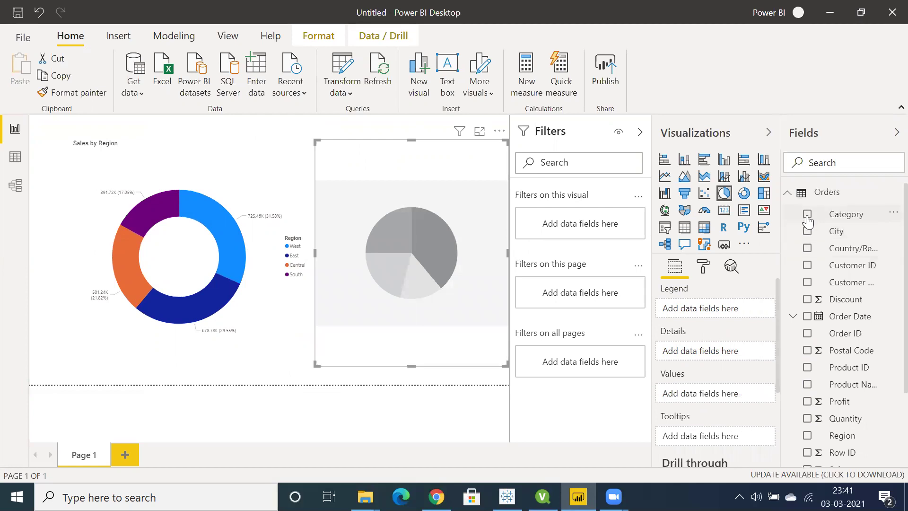
left_click(807, 214)
scroll(814, 284, "down", 2)
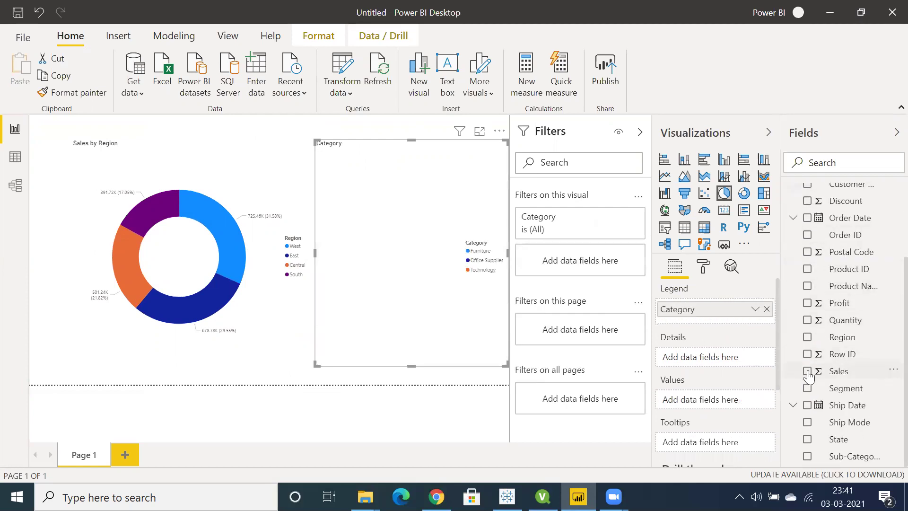
left_click_drag(808, 372, 446, 253)
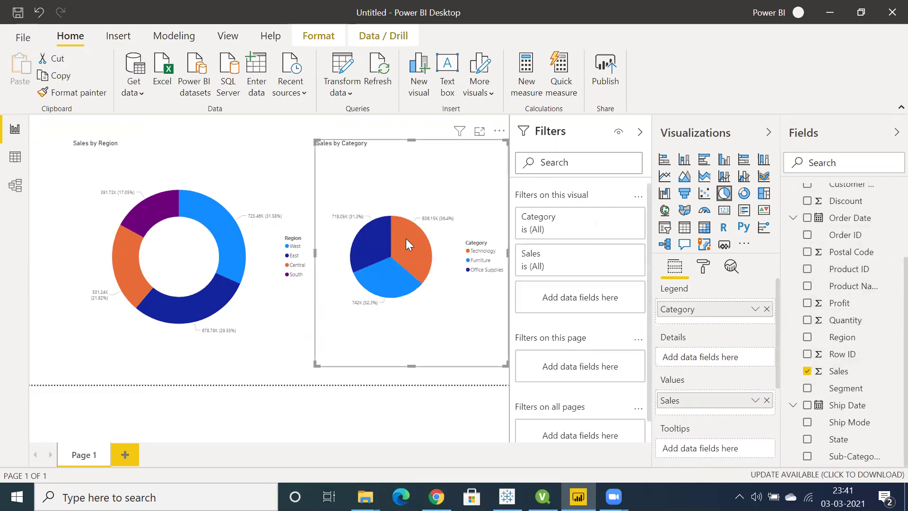
left_click(406, 238)
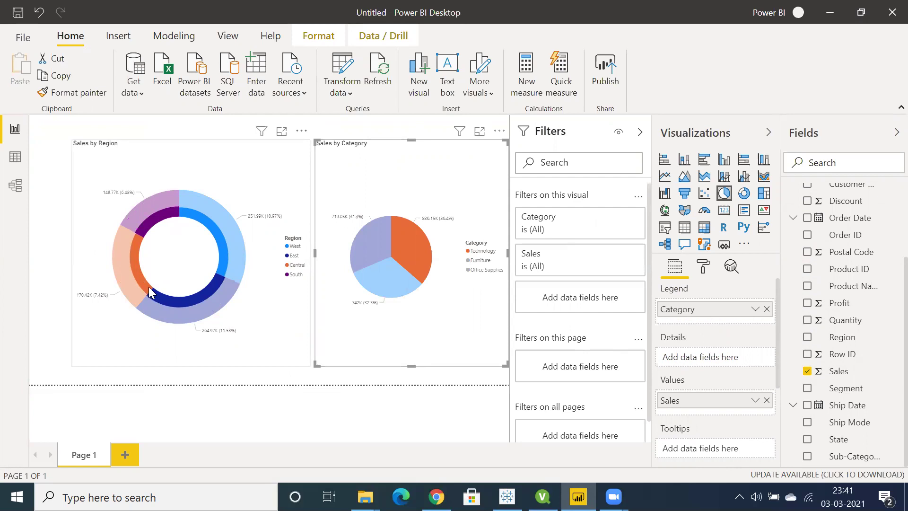
mouse_move(150, 293)
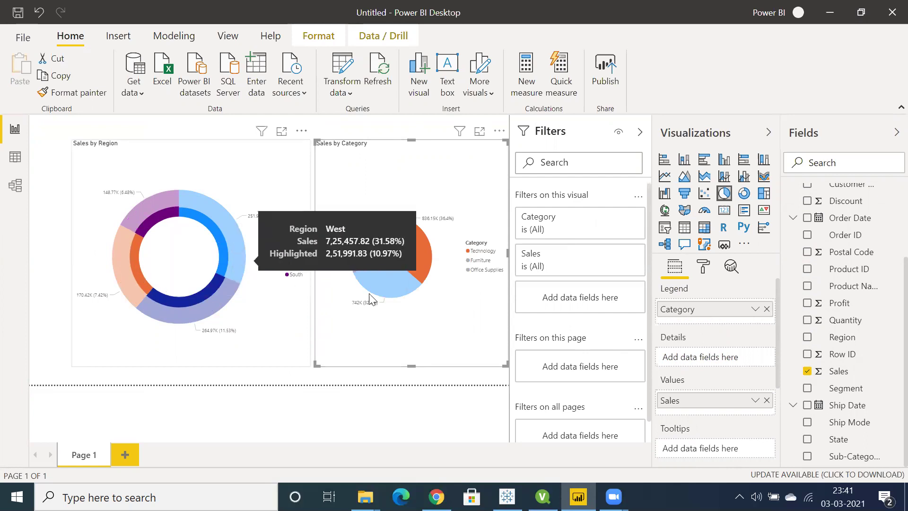
left_click(406, 274)
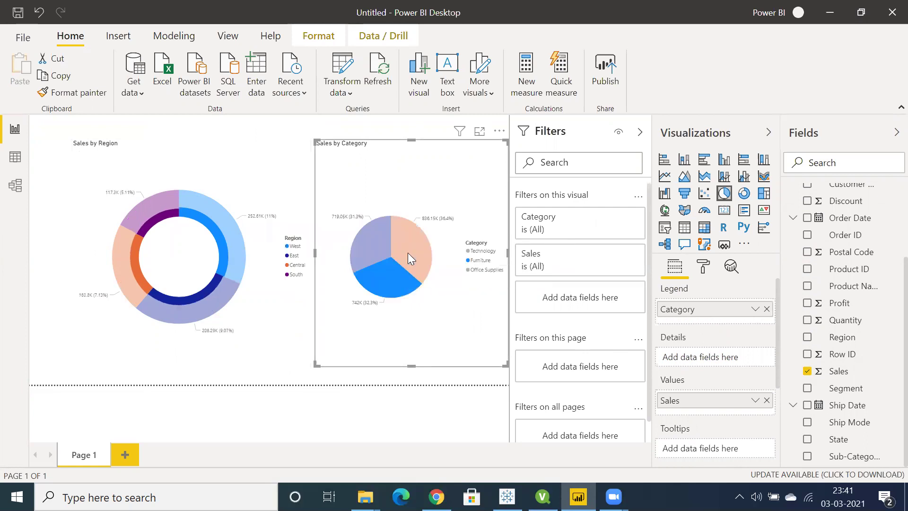
left_click(379, 239)
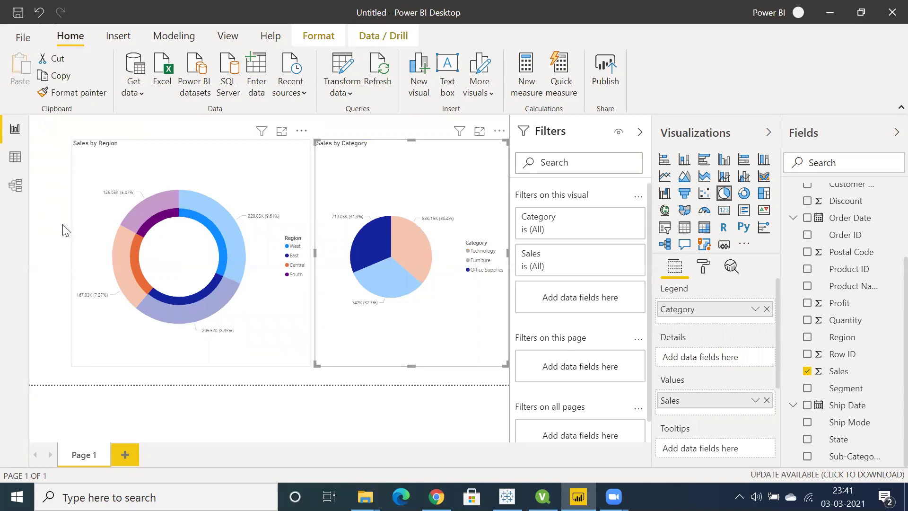
left_click(50, 227)
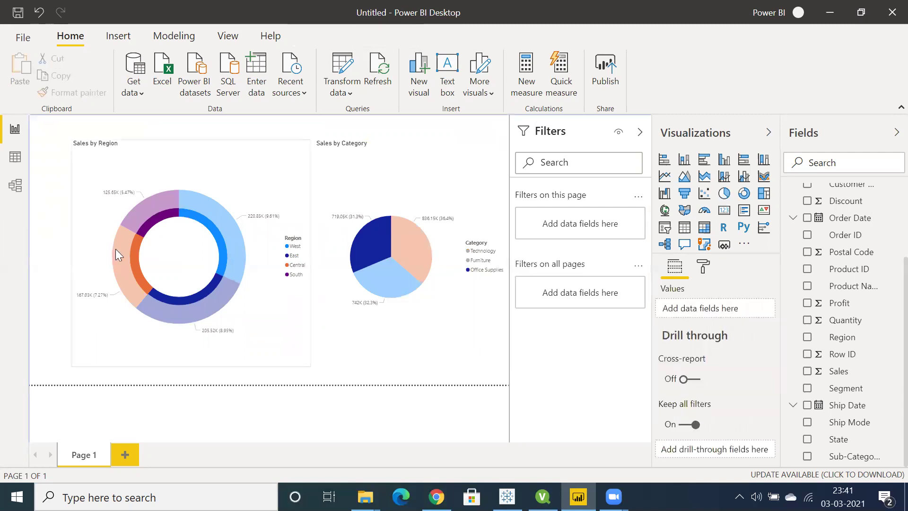
left_click(378, 243)
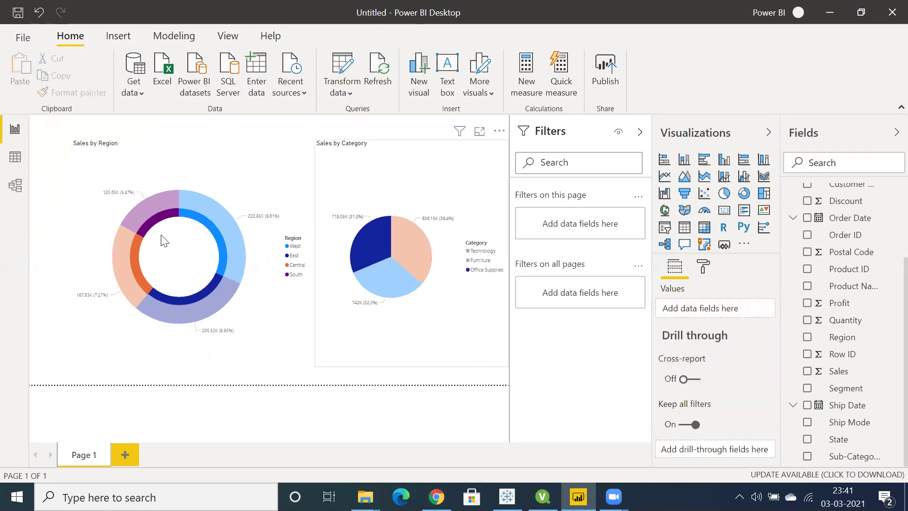
left_click(367, 251)
left_click(356, 343)
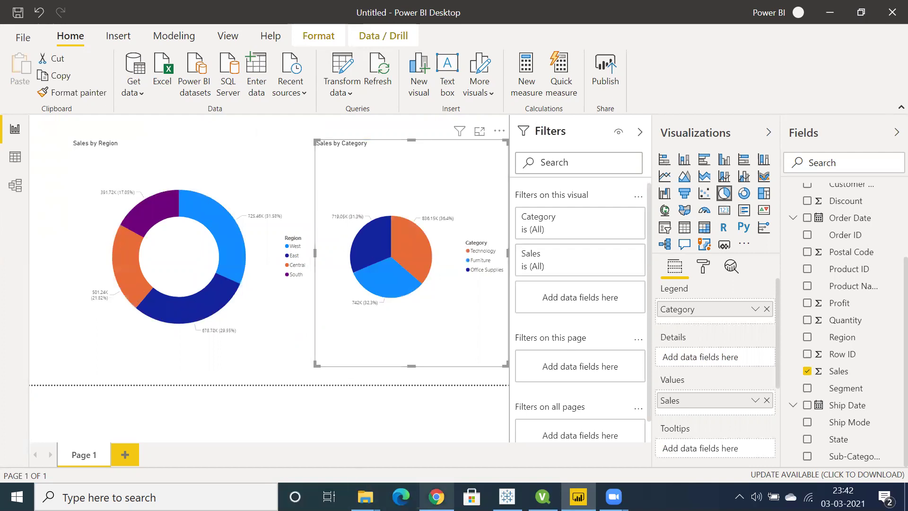
- Bring up Tableau's Sheet 1 donut and select all its marks
left_click(507, 497)
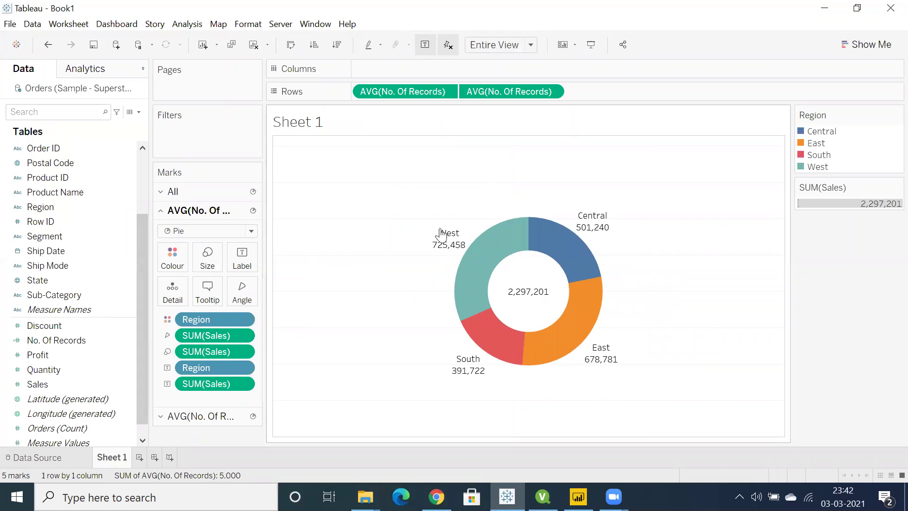
left_click_drag(406, 209, 672, 279)
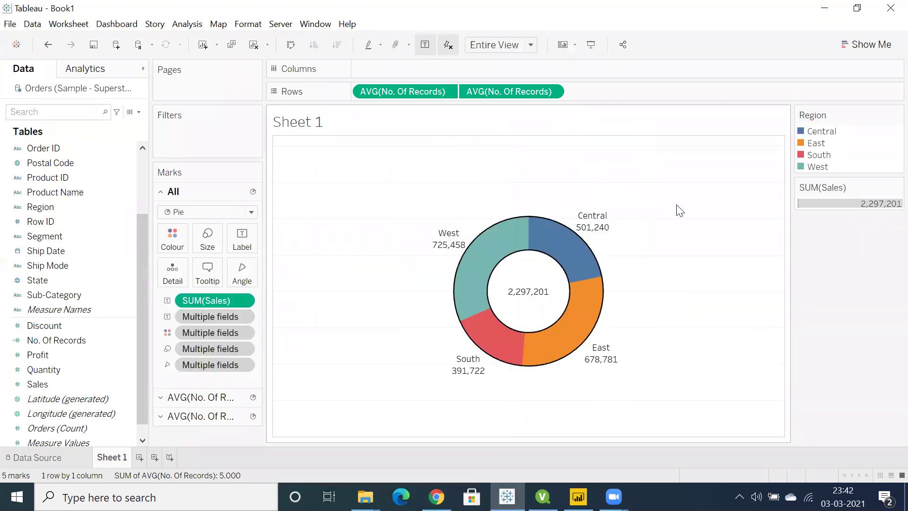